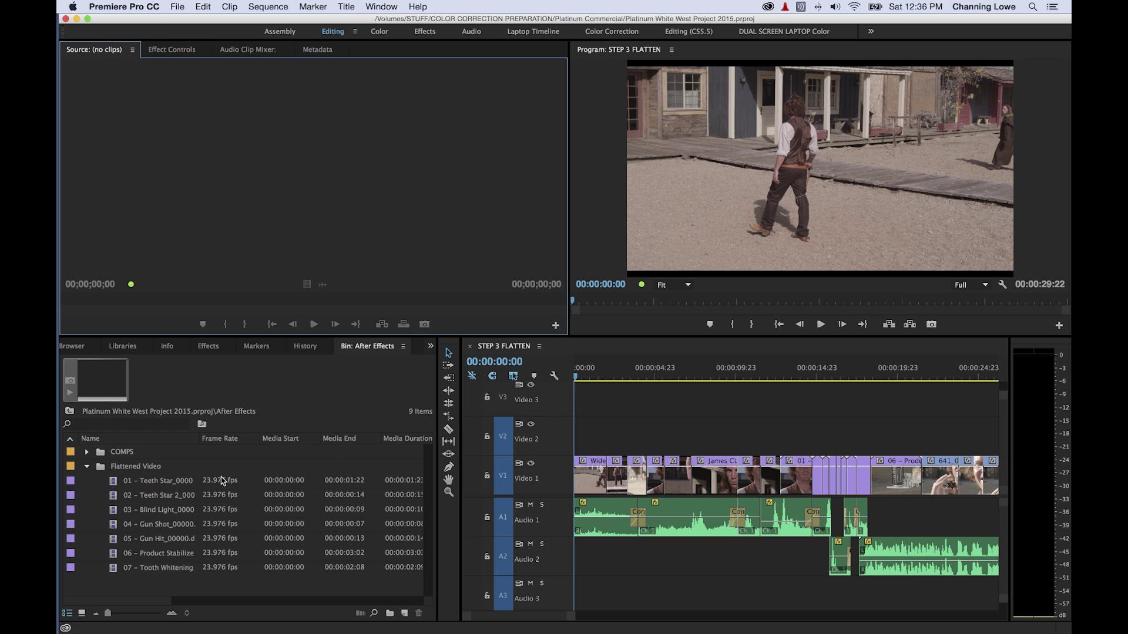
Bring up the empty A004_C007_10154I sequence and load A004_C005_1015BJ.mov into the Source Monitor.
scroll(607, 423, right, 3)
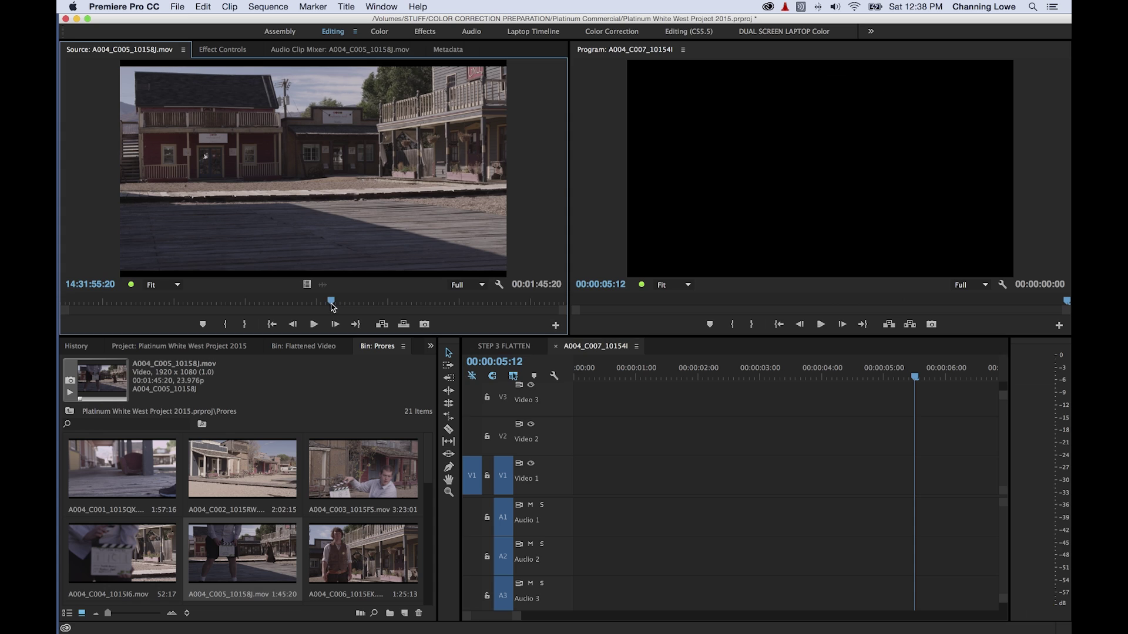
drag(316, 303, 194, 304)
Mark In and Out on the street shot and overwrite the 6:07 section onto V1.
key(j)
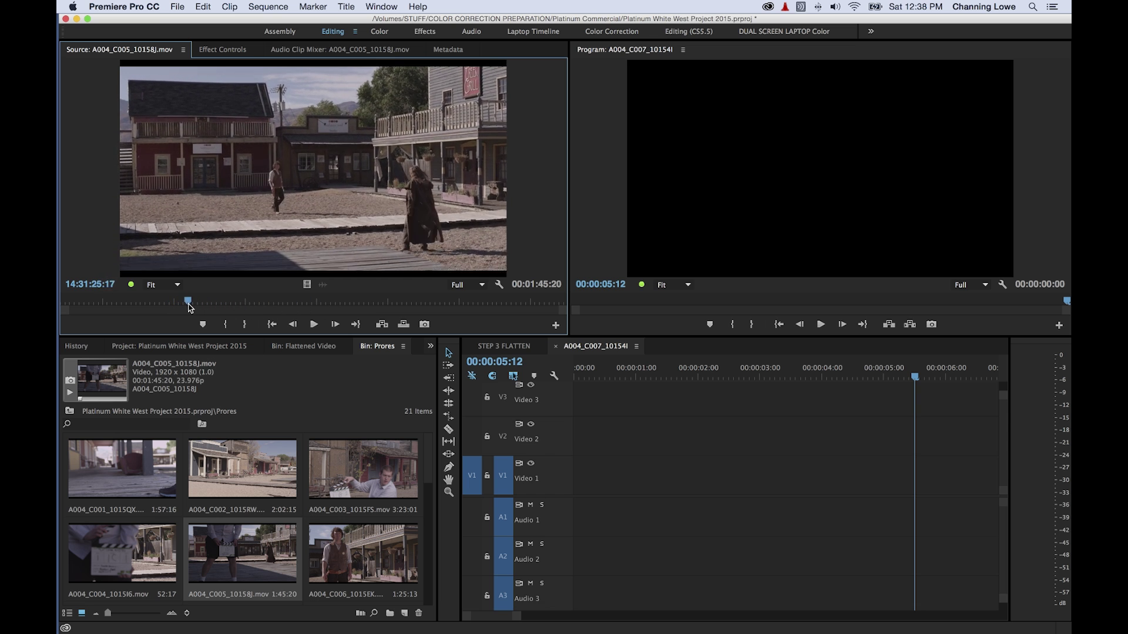
key(i)
key(l)
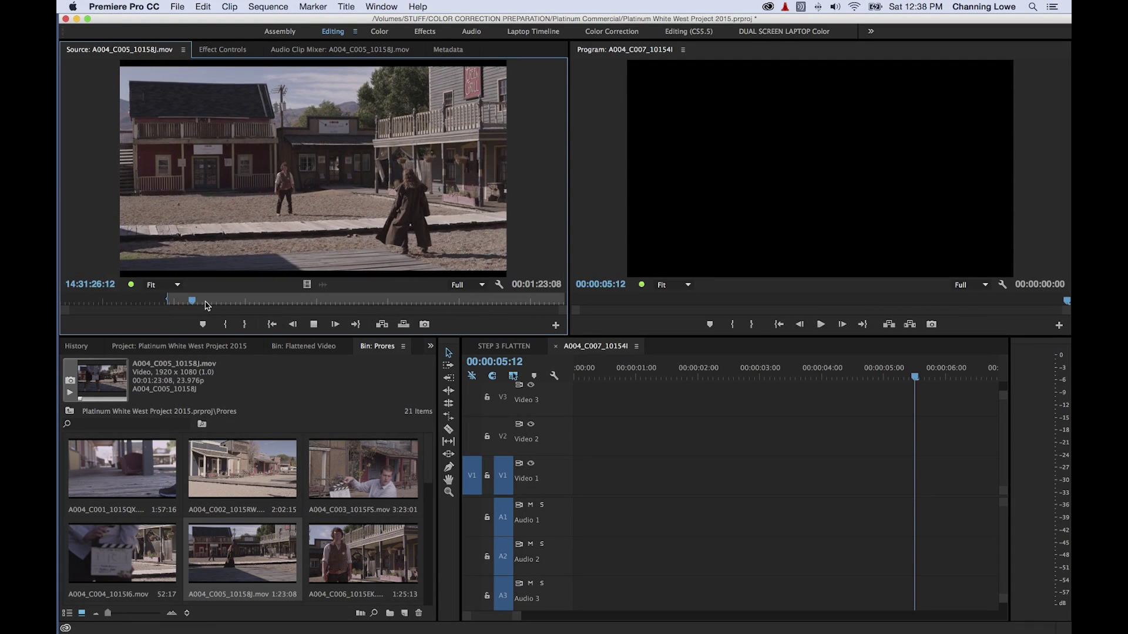
key(k)
key(o)
key(period)
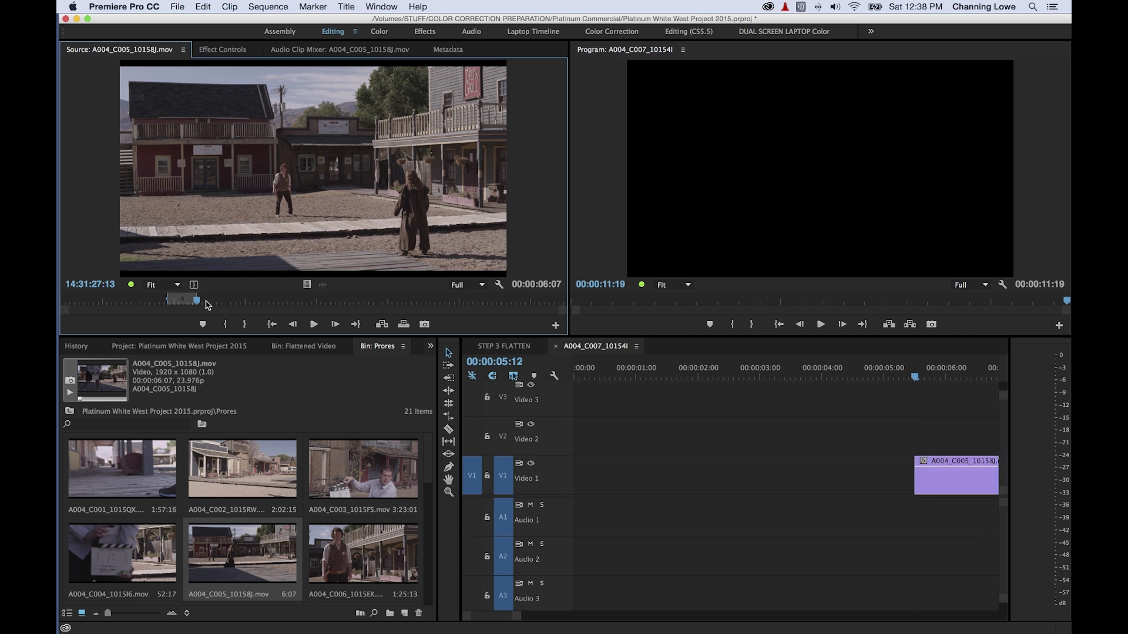
Fit the timeline to the placed clip, scrub through it, and load A004_C006_1015EK.mov as source.
click(605, 379)
key(backslash)
drag(579, 376, 940, 417)
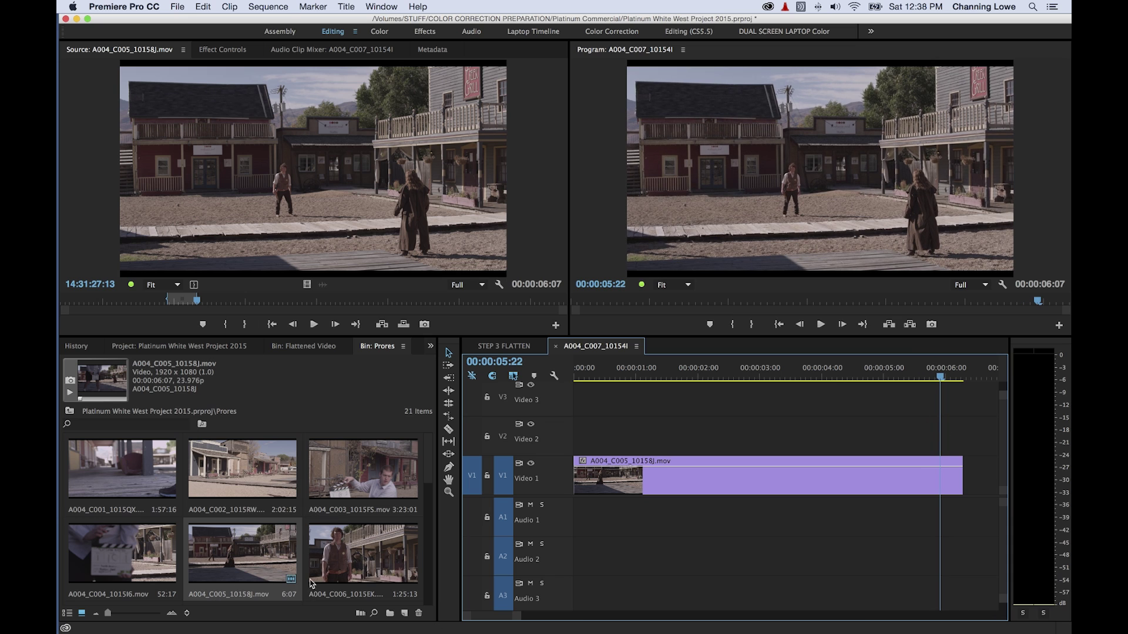
double_click(339, 569)
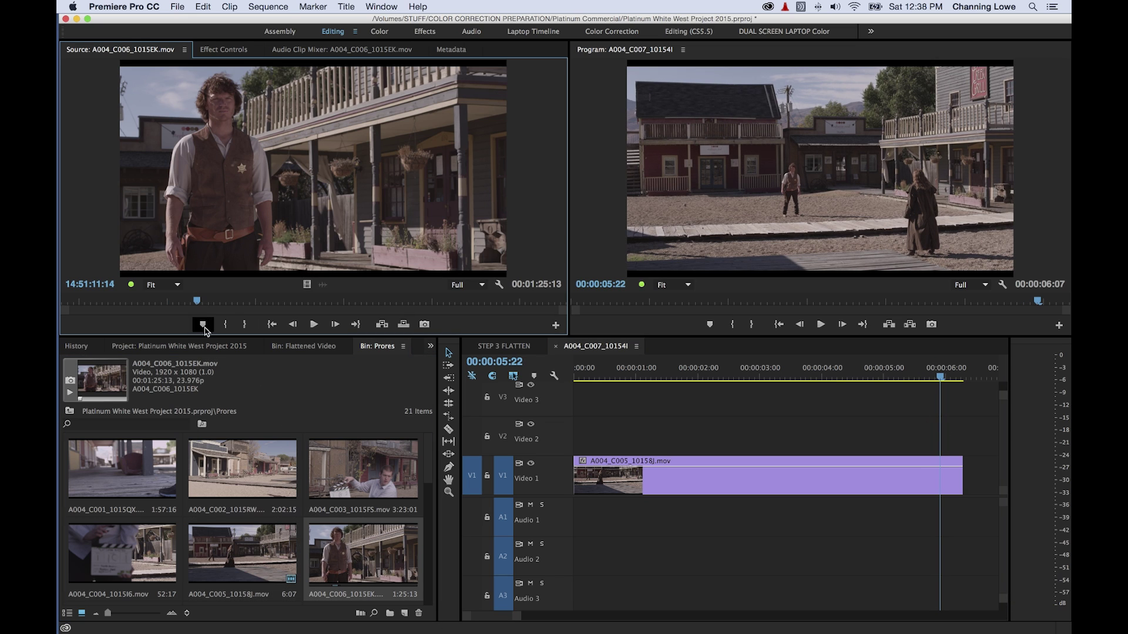
Mark a 5:11 In-to-Out section of the sheriff shot A004_C006_1015EK.mov.
drag(197, 302, 399, 302)
key(j)
key(k)
key(o)
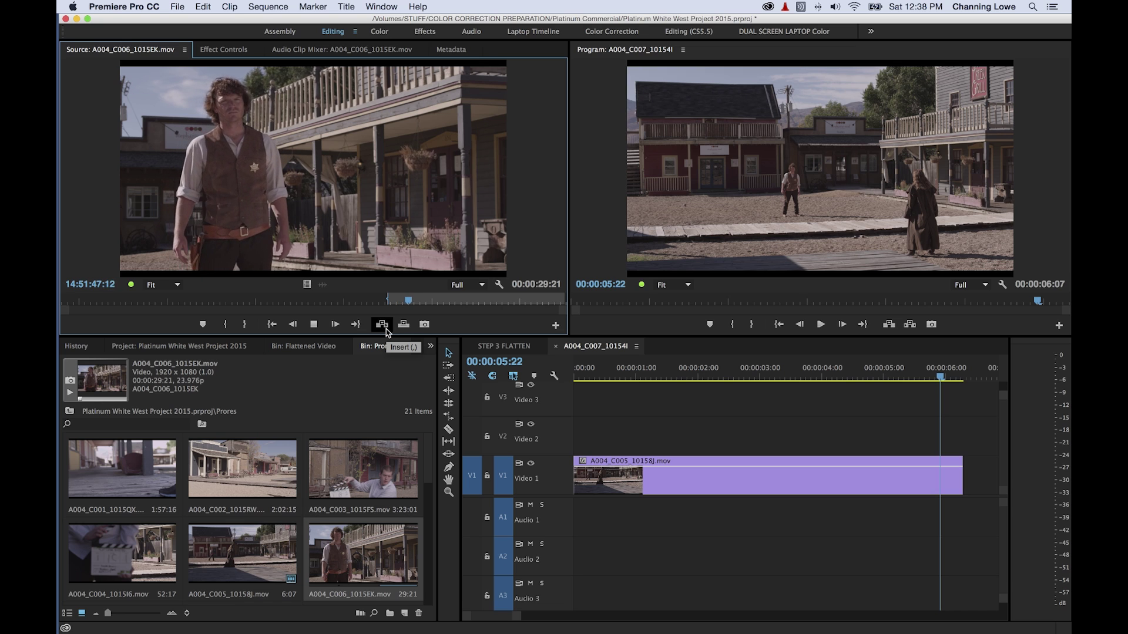
key(k)
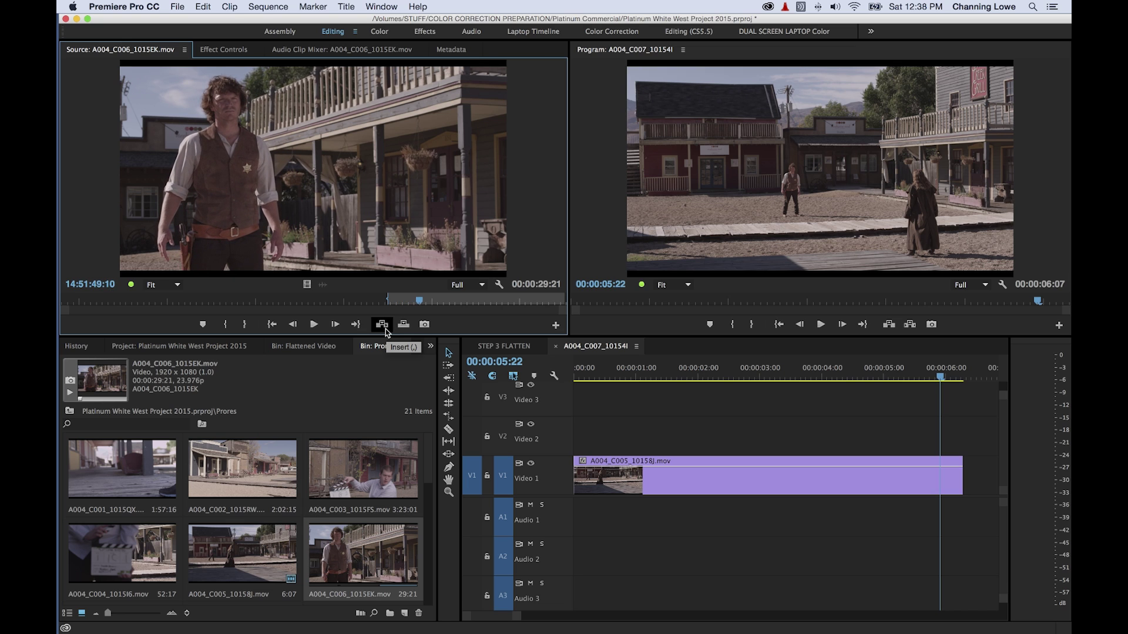
key(o)
Insert the marked sheriff section at the end of the sequence, after the street shot.
click(756, 408)
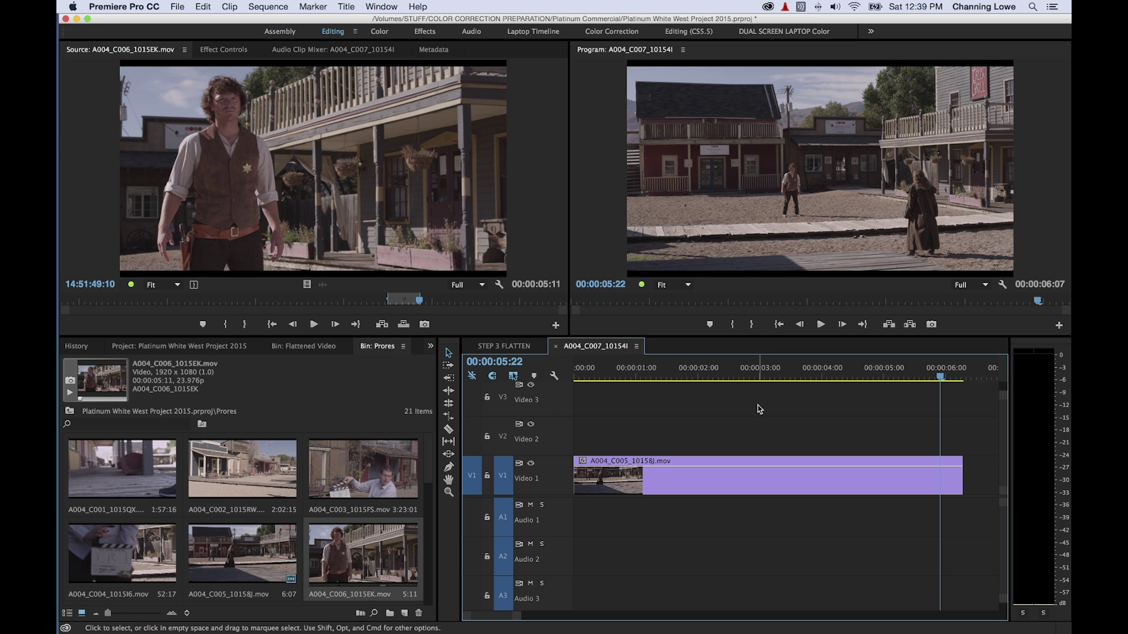
key(End)
key(comma)
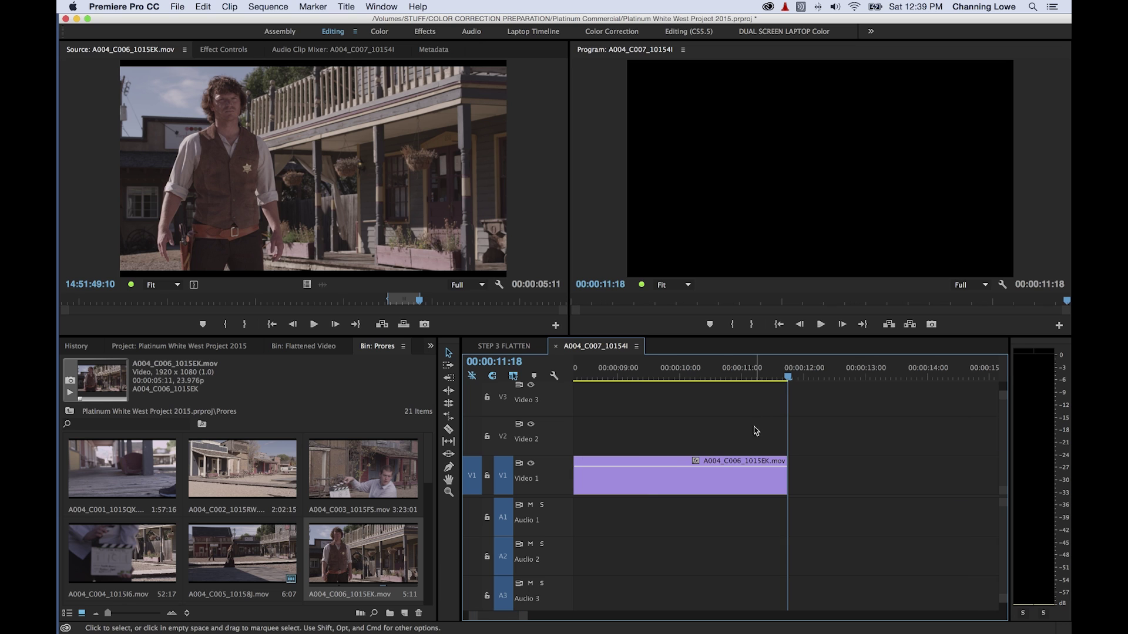
click(723, 367)
key(j)
key(j)
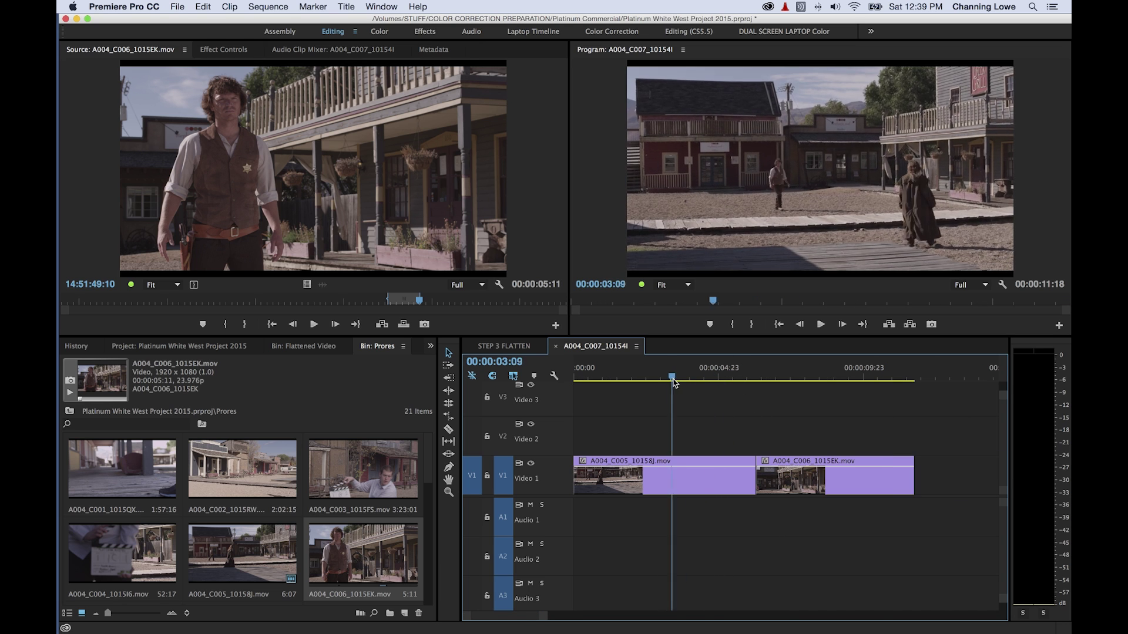
key(l)
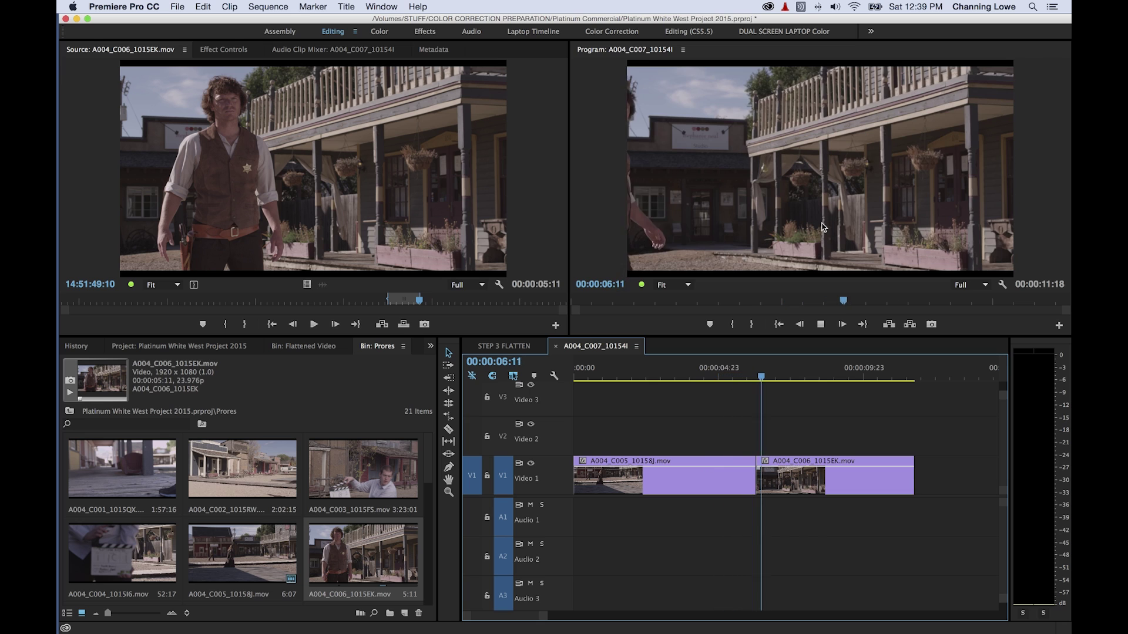
key(k)
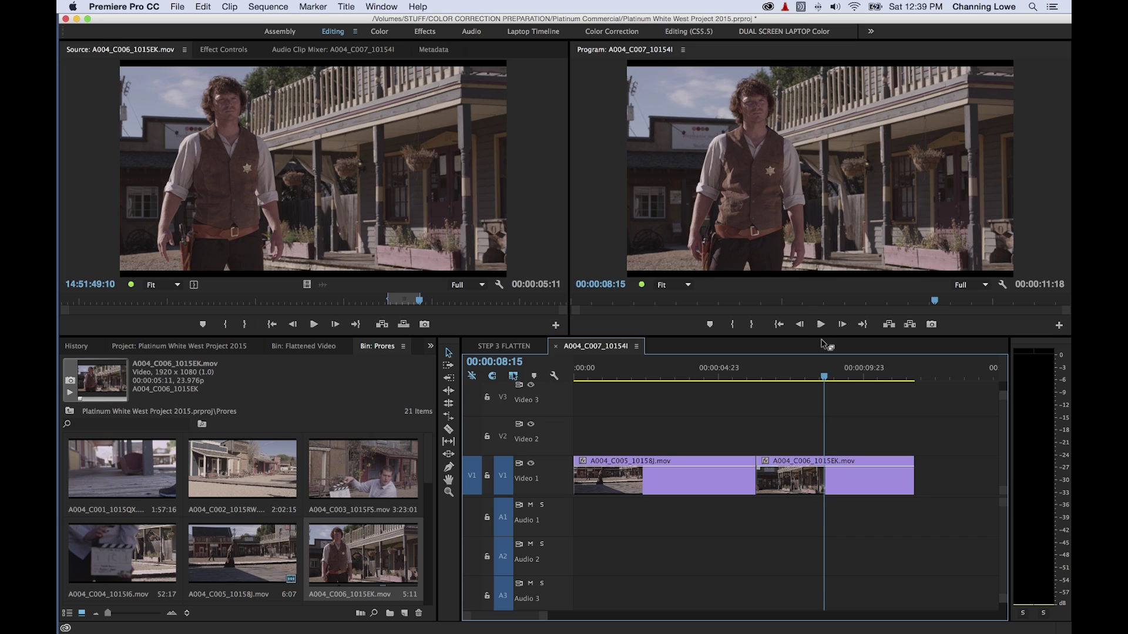
click(708, 370)
key(l)
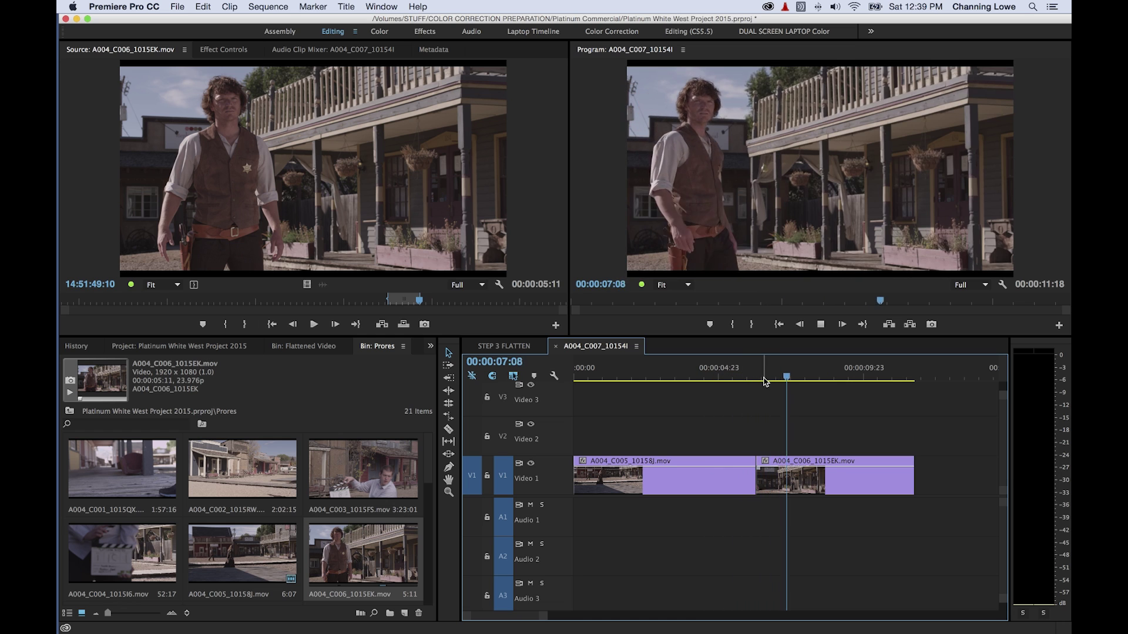
drag(771, 379, 732, 378)
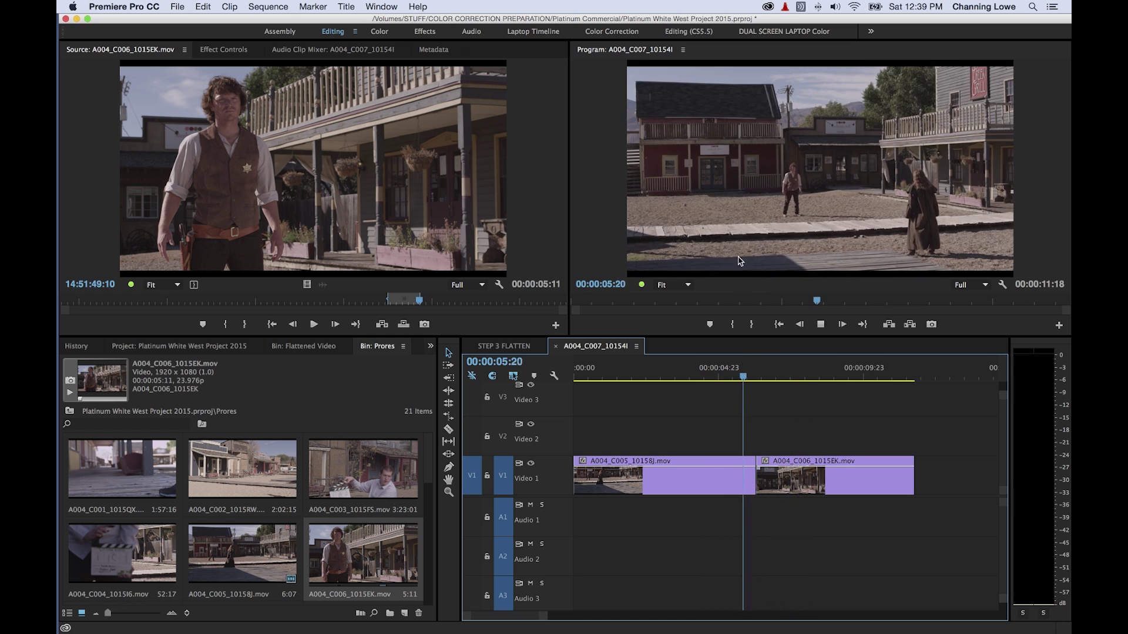
key(j)
key(l)
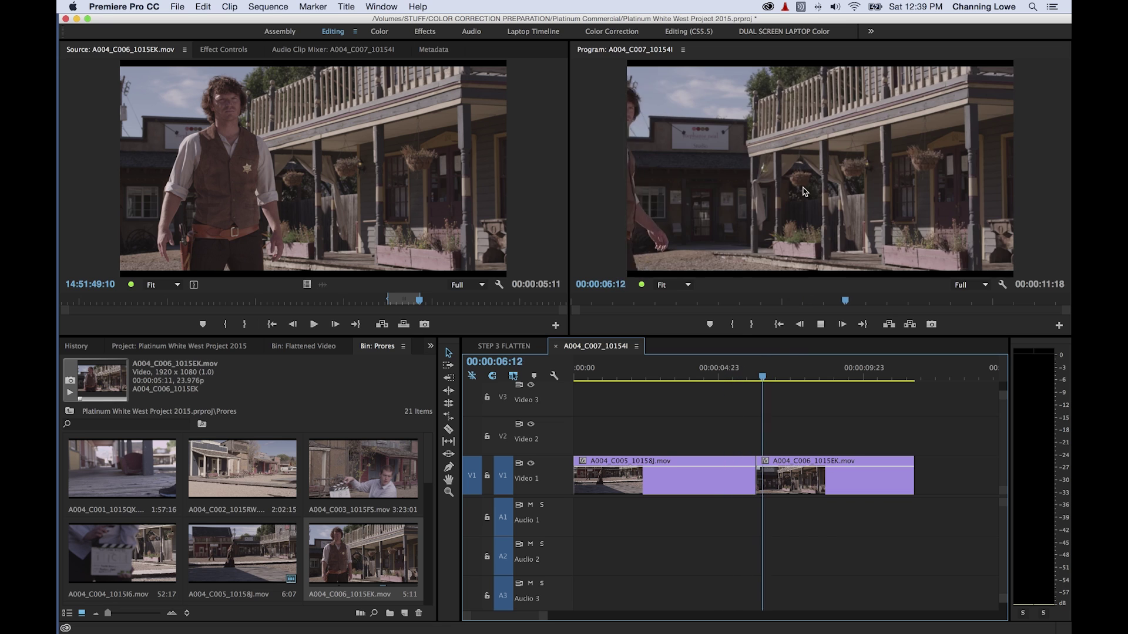
key(k)
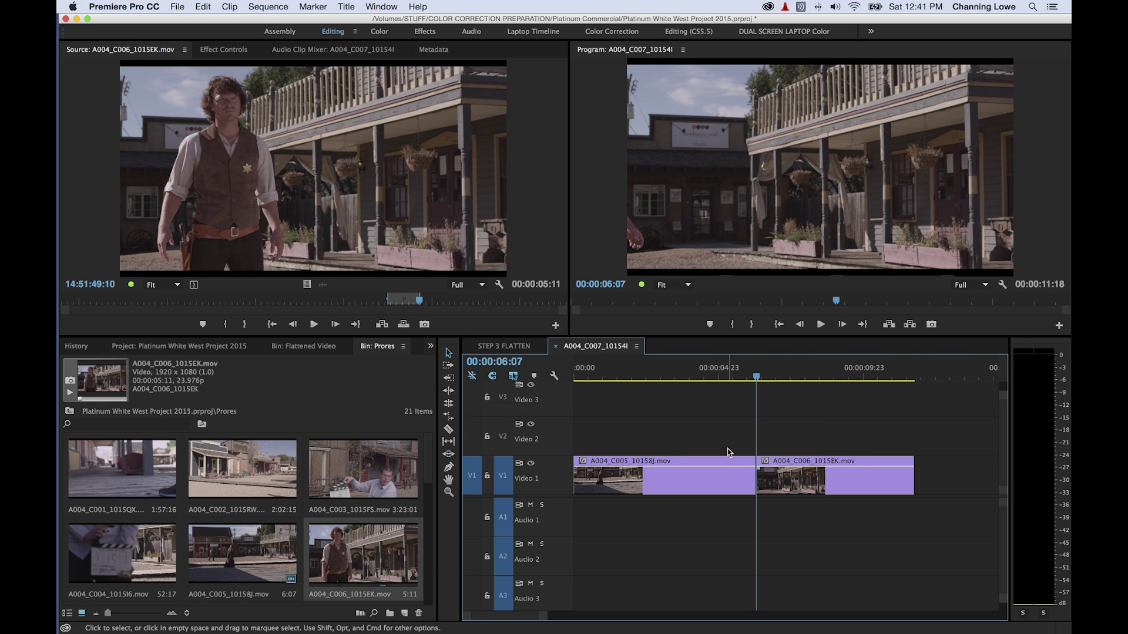
Drag the street shot's out edge left on V1, leaving a gap before the sheriff shot.
click(449, 394)
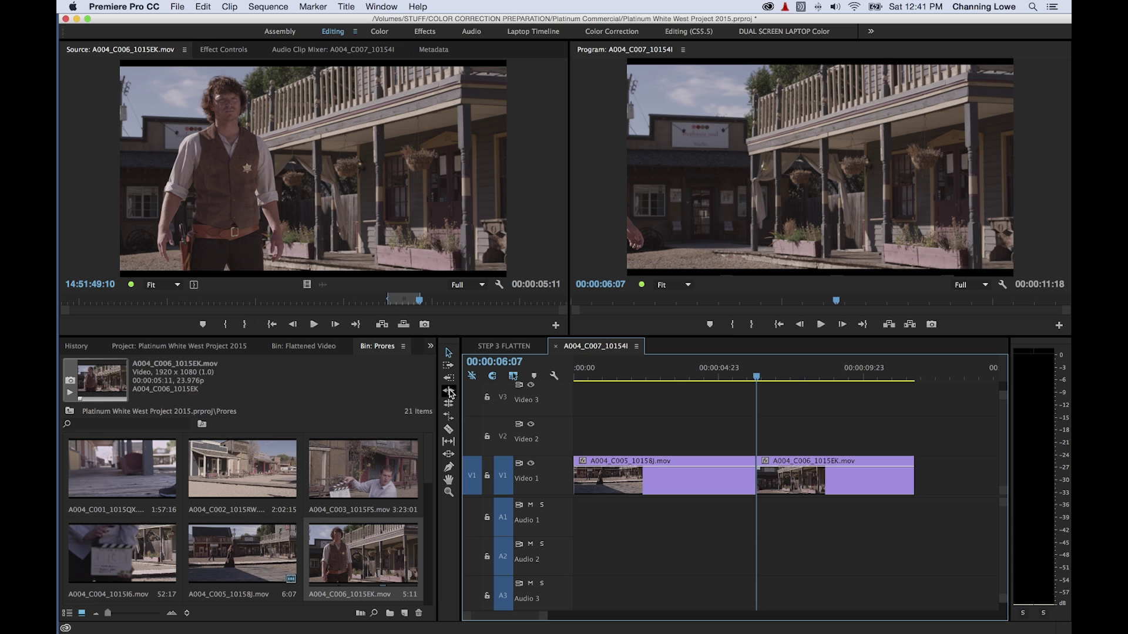
drag(742, 377, 747, 400)
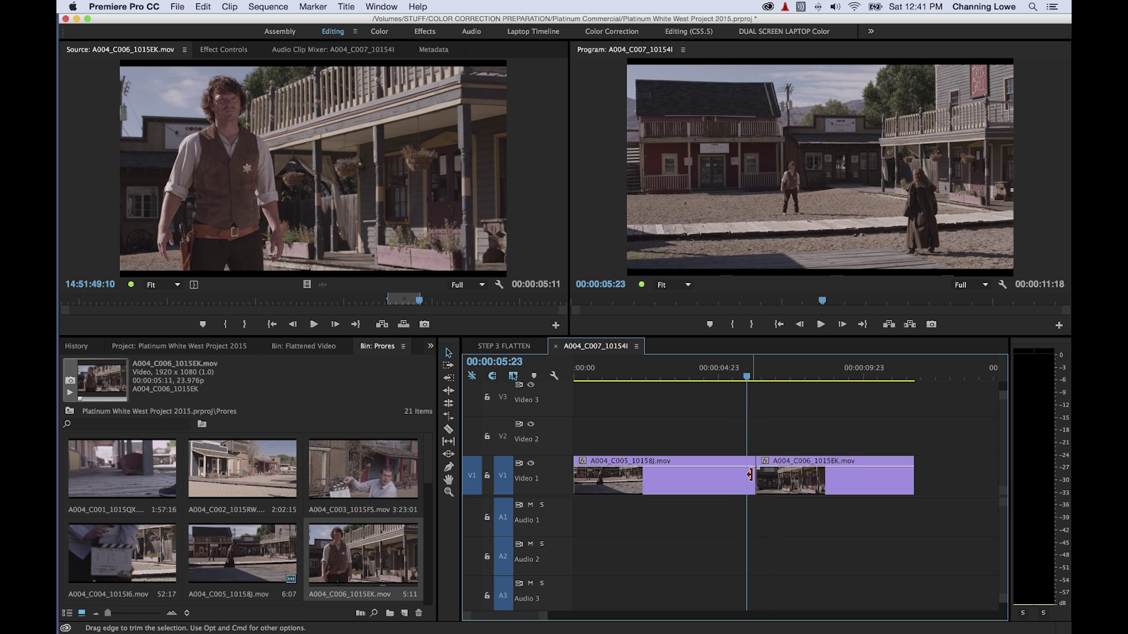
drag(748, 474, 679, 474)
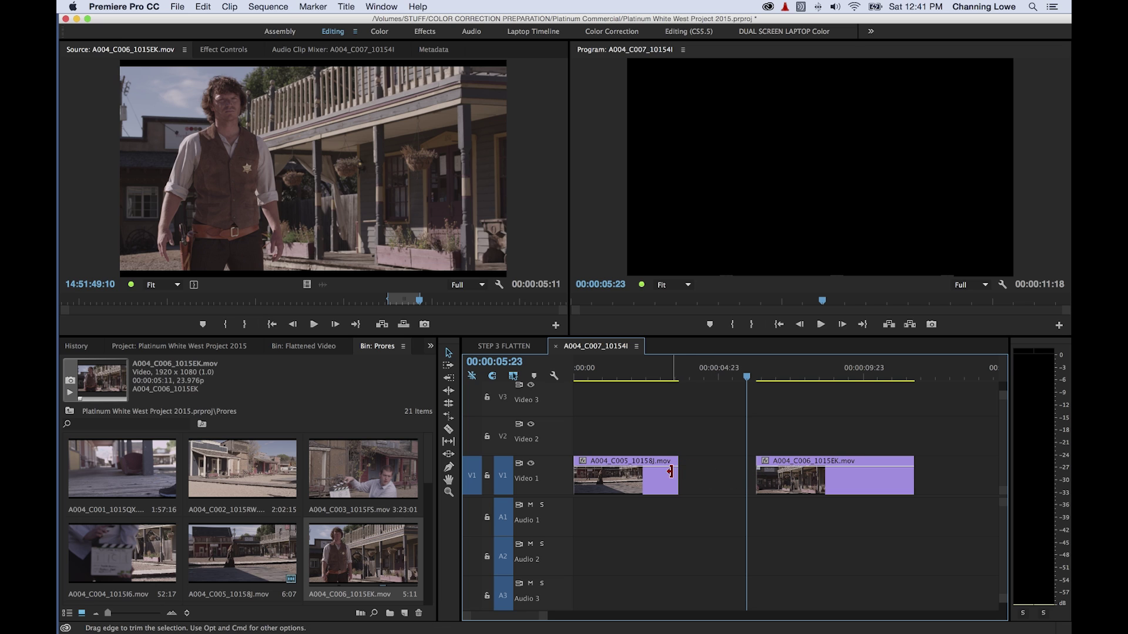
click(719, 473)
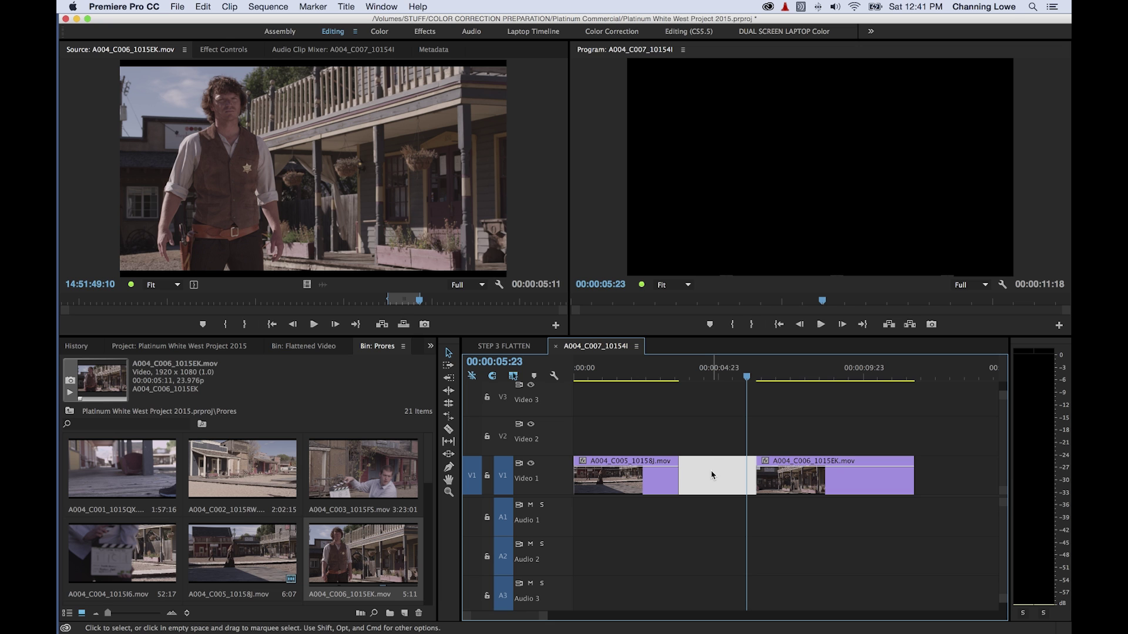
Ripple-delete the gap, review the cut, then undo back to the 11:18 sequence.
key(Delete)
click(666, 376)
key(j)
key(l)
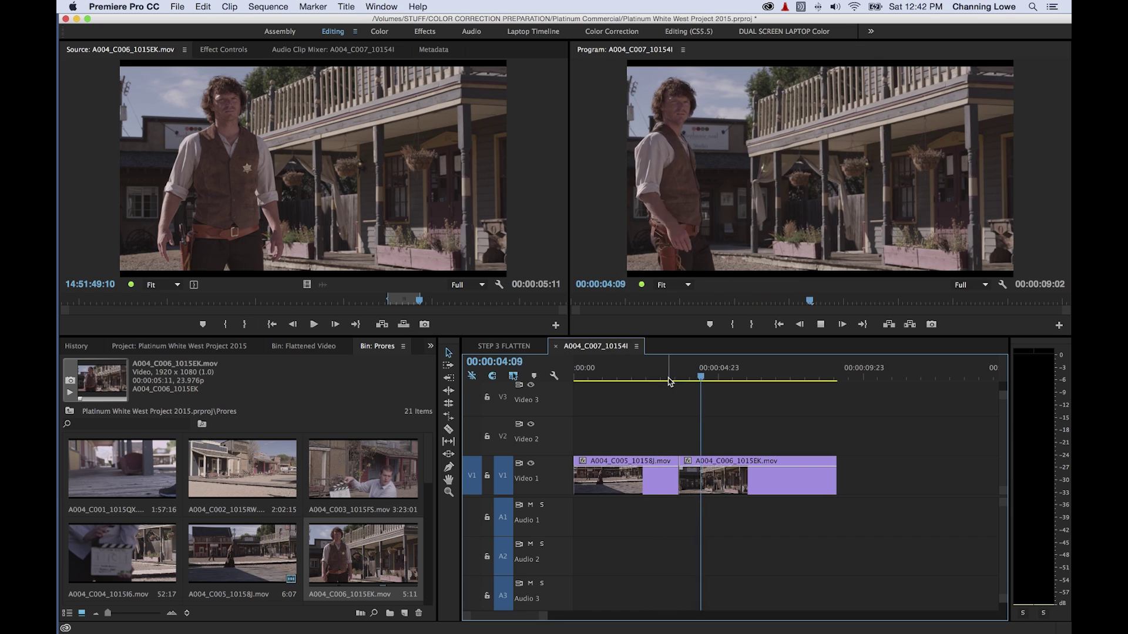
click(662, 373)
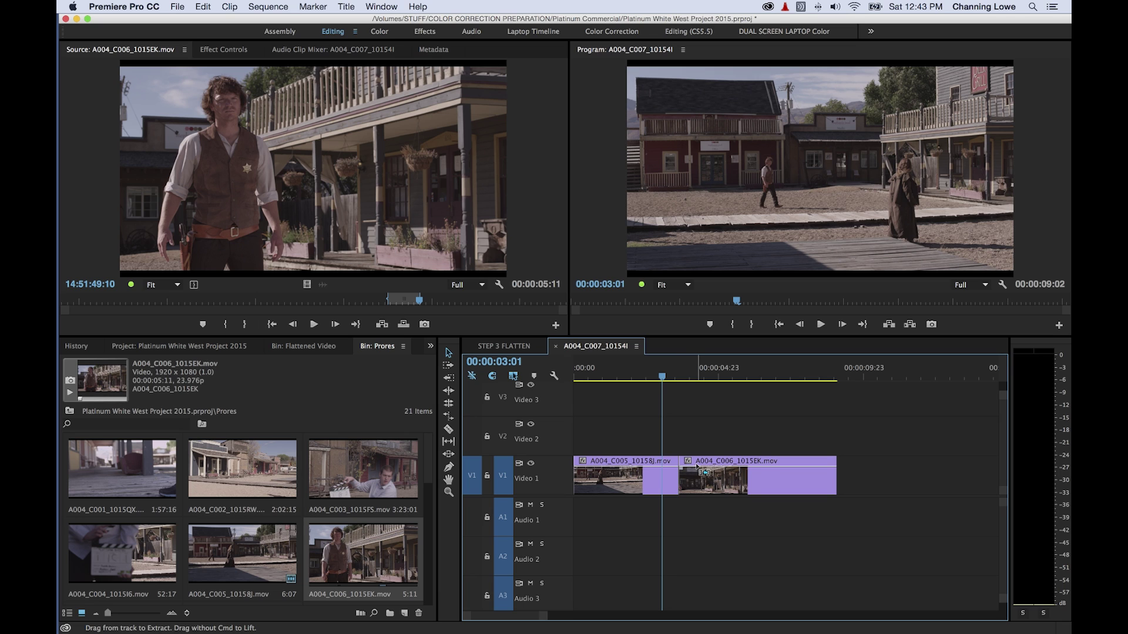
key(super+z)
key(super+z)
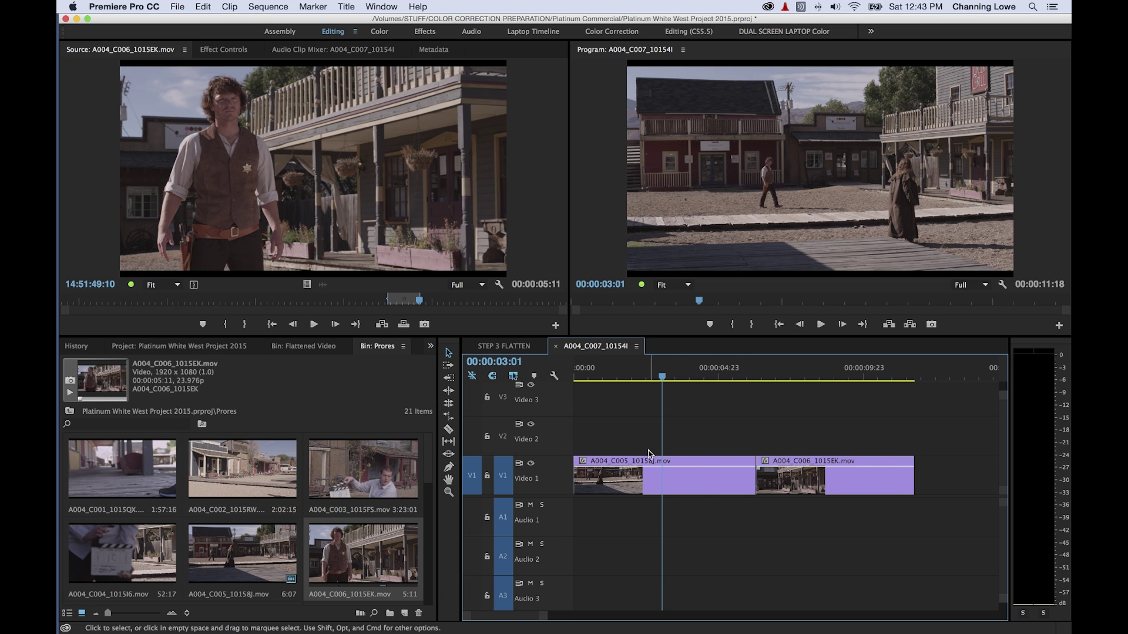
key(b)
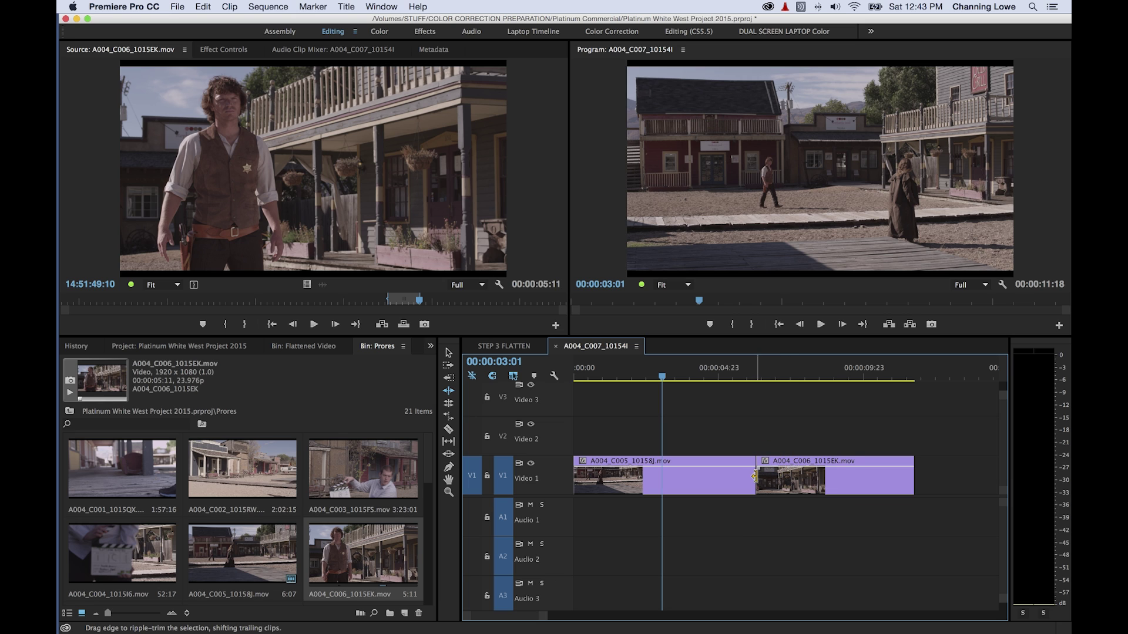
drag(753, 476, 694, 476)
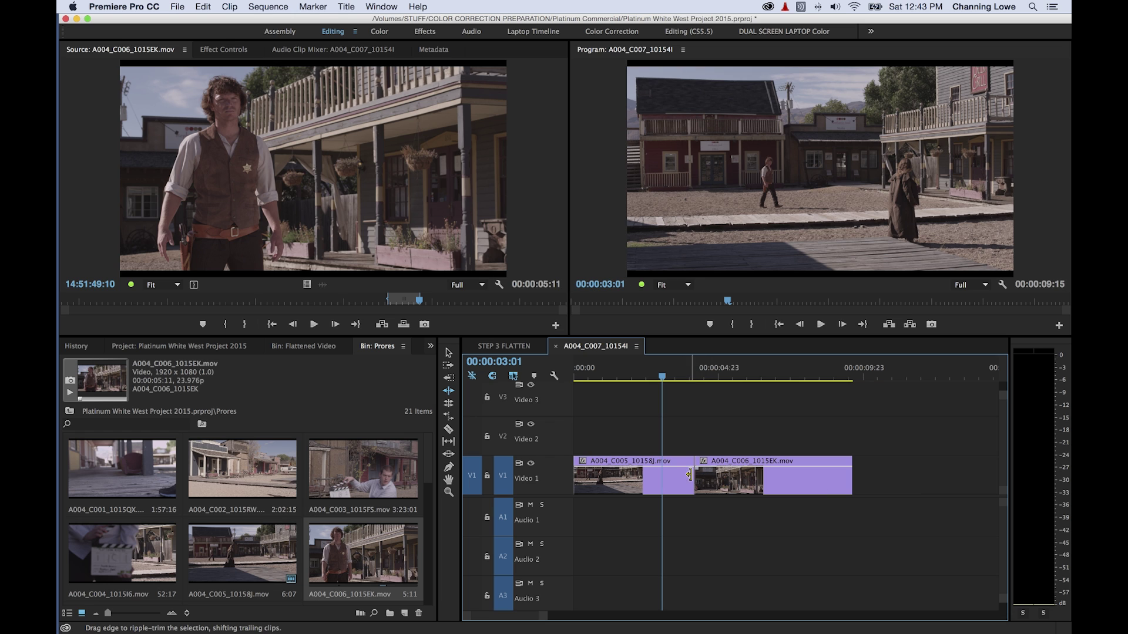
drag(710, 476, 771, 476)
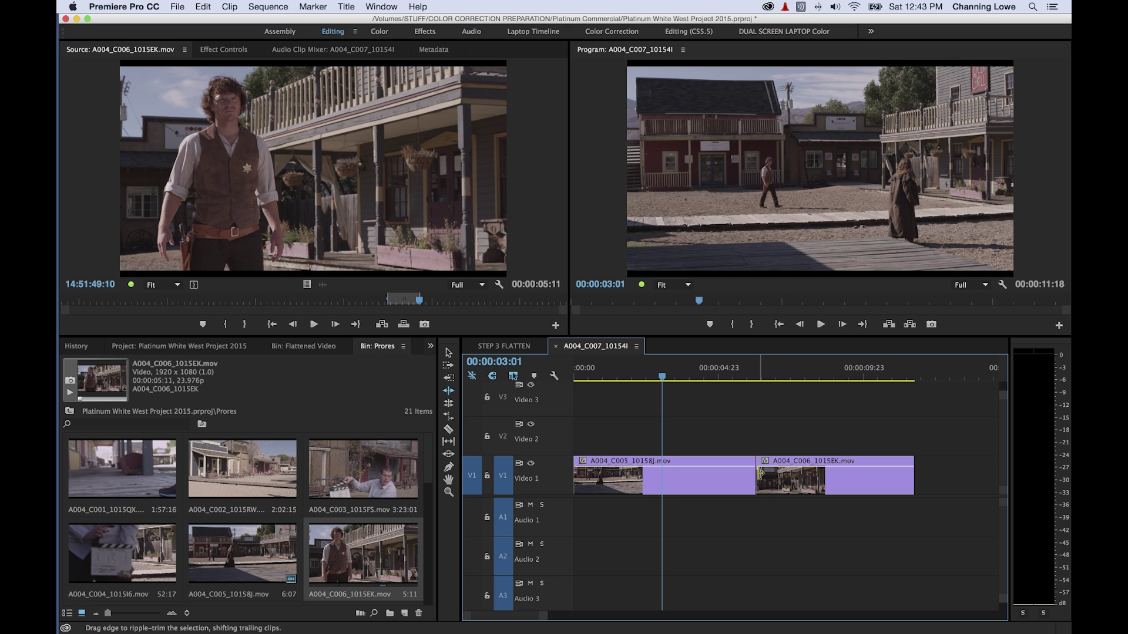
drag(758, 475, 712, 477)
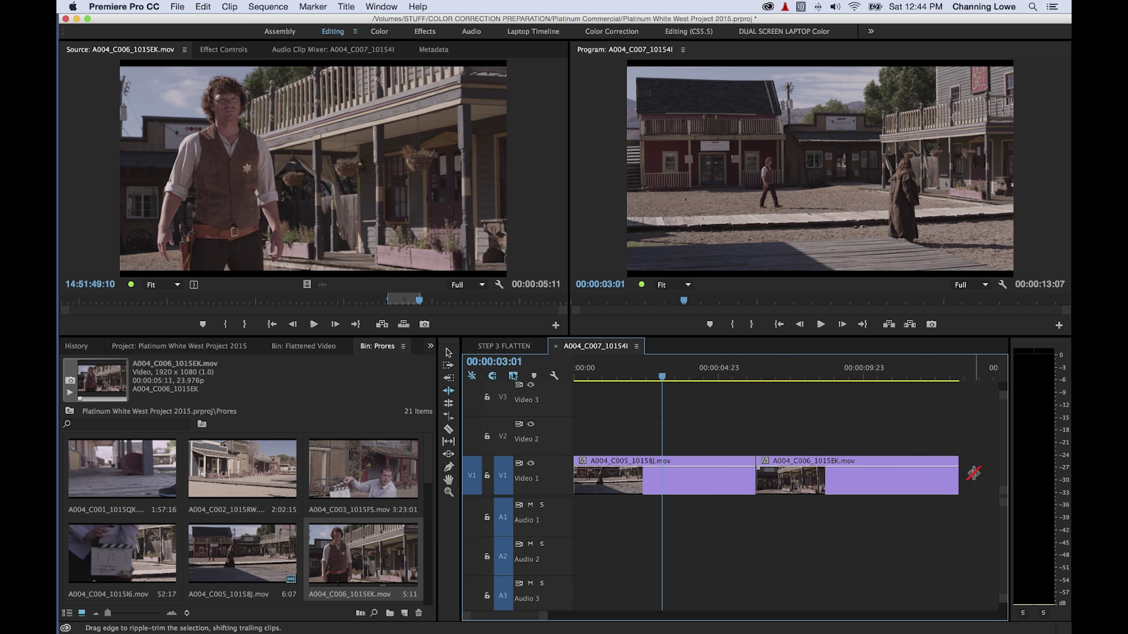
key(super+z)
drag(760, 475, 788, 476)
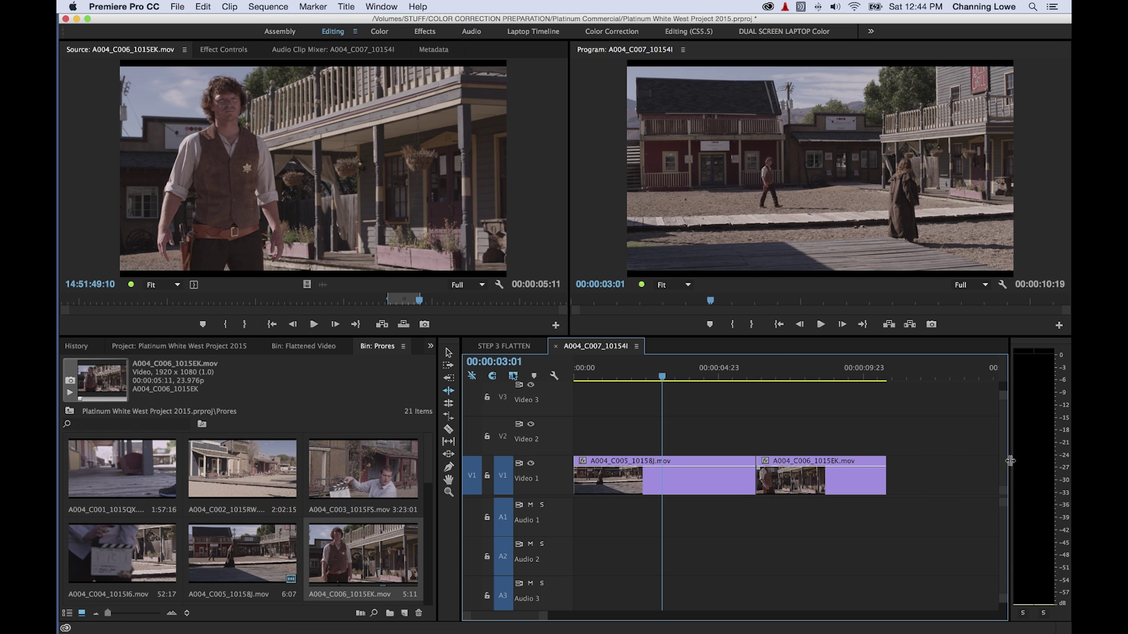
key(super+z)
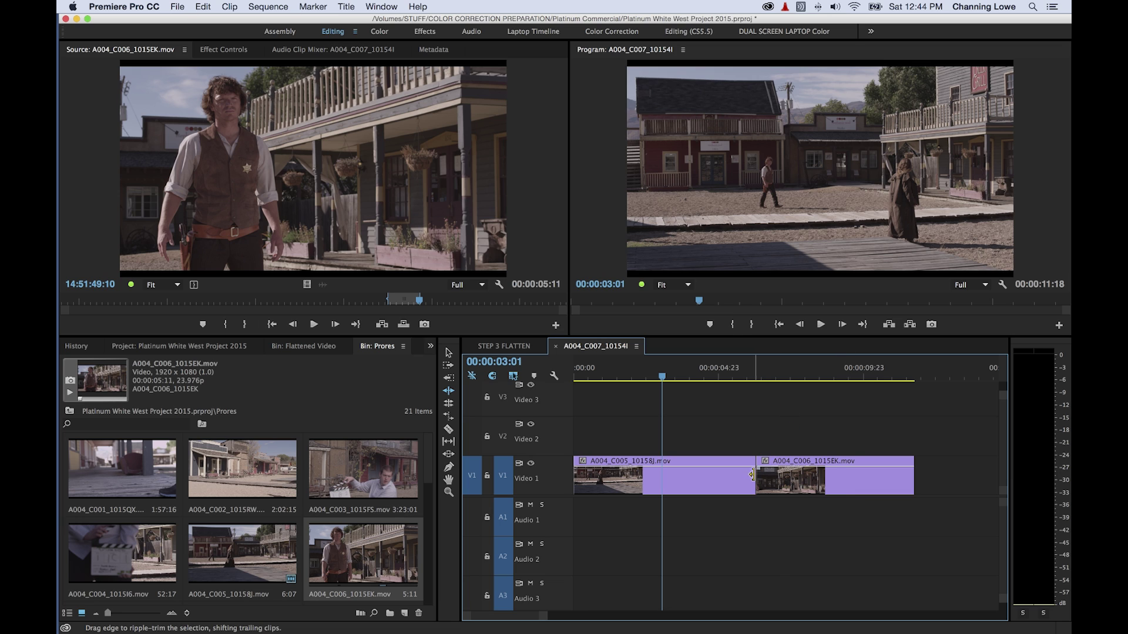
Ripple-trim A004_C005's out point so the sequence shortens to 10:14.
drag(749, 469, 727, 468)
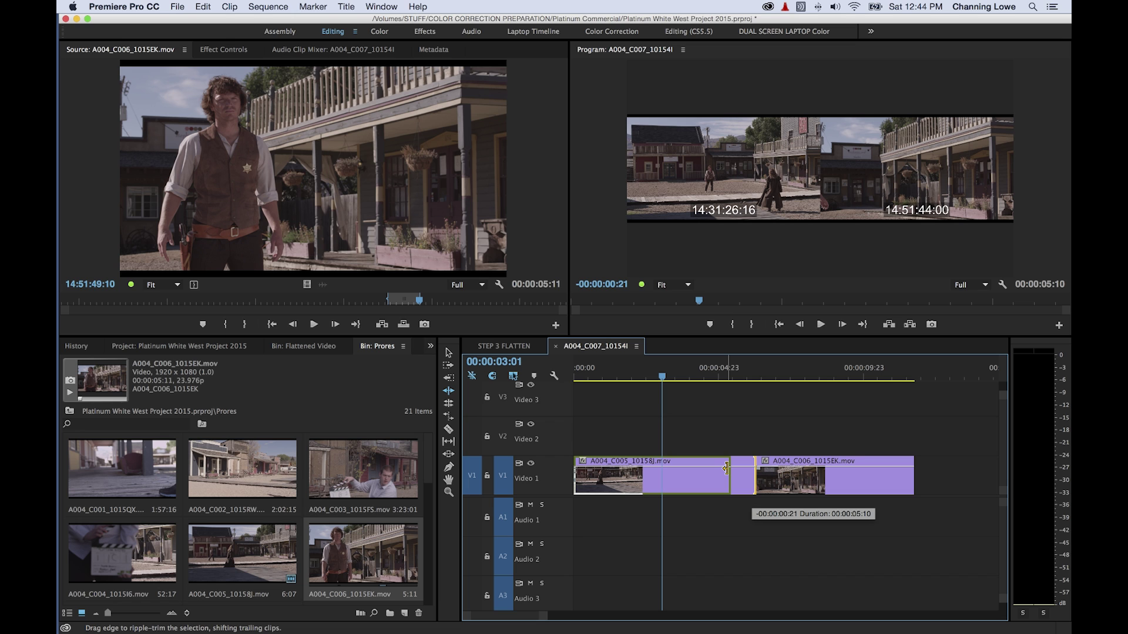
drag(726, 468, 797, 482)
click(769, 484)
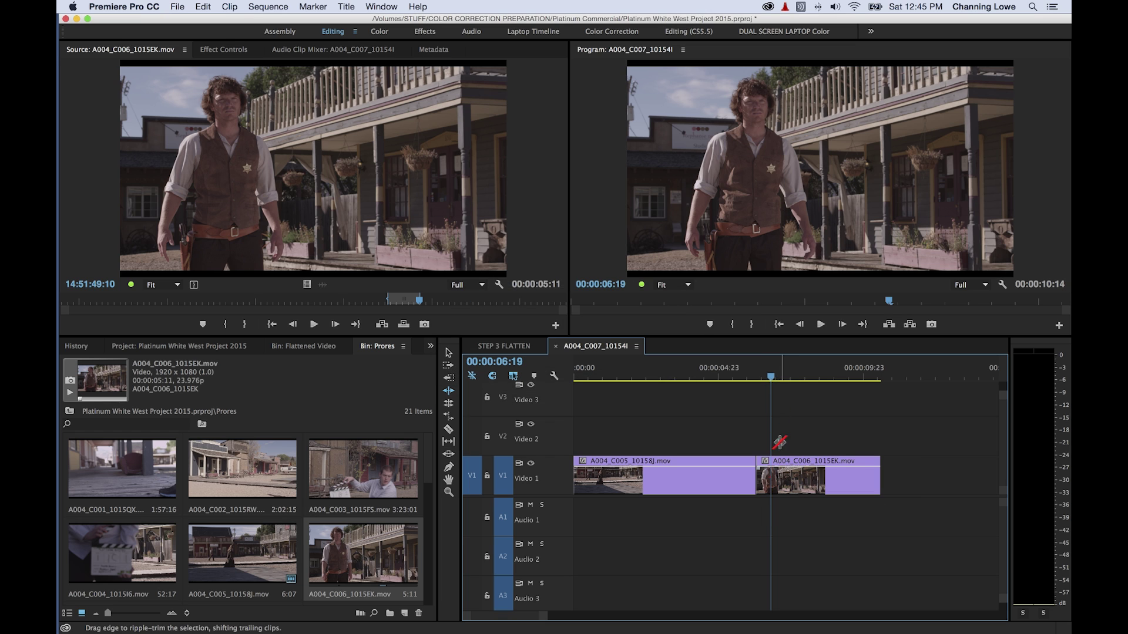
Ripple-trim the street shot's end by 1:08 to 5:00, bringing the sequence to 9:07.
key(j)
drag(751, 476, 715, 480)
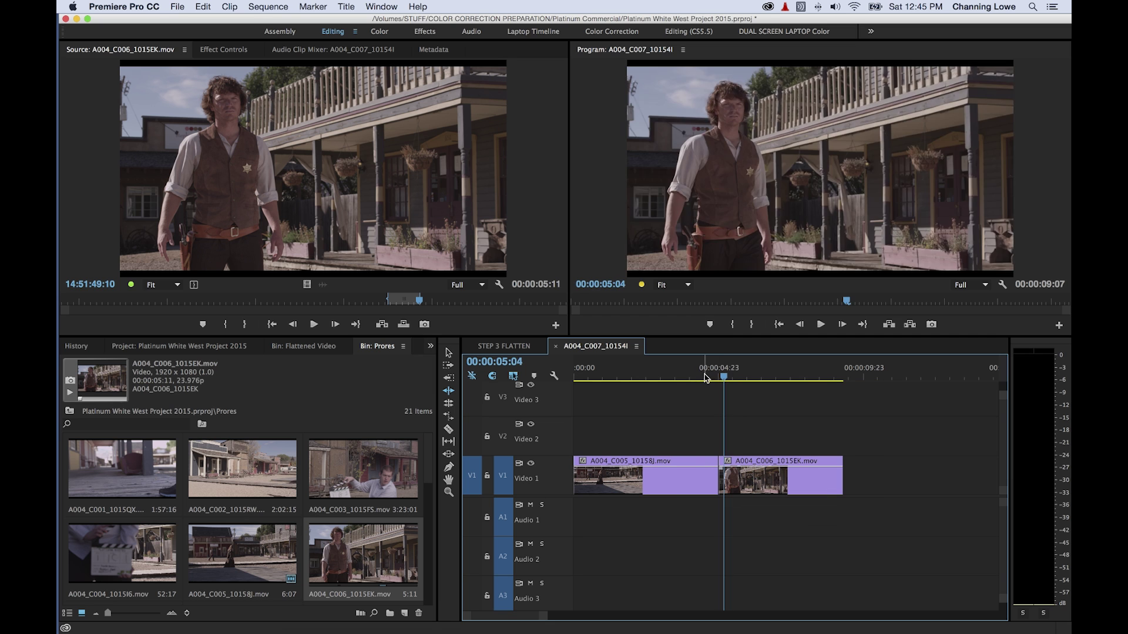
click(675, 376)
Play back and scrub the new cut, then switch to the Rolling Edit tool.
key(space)
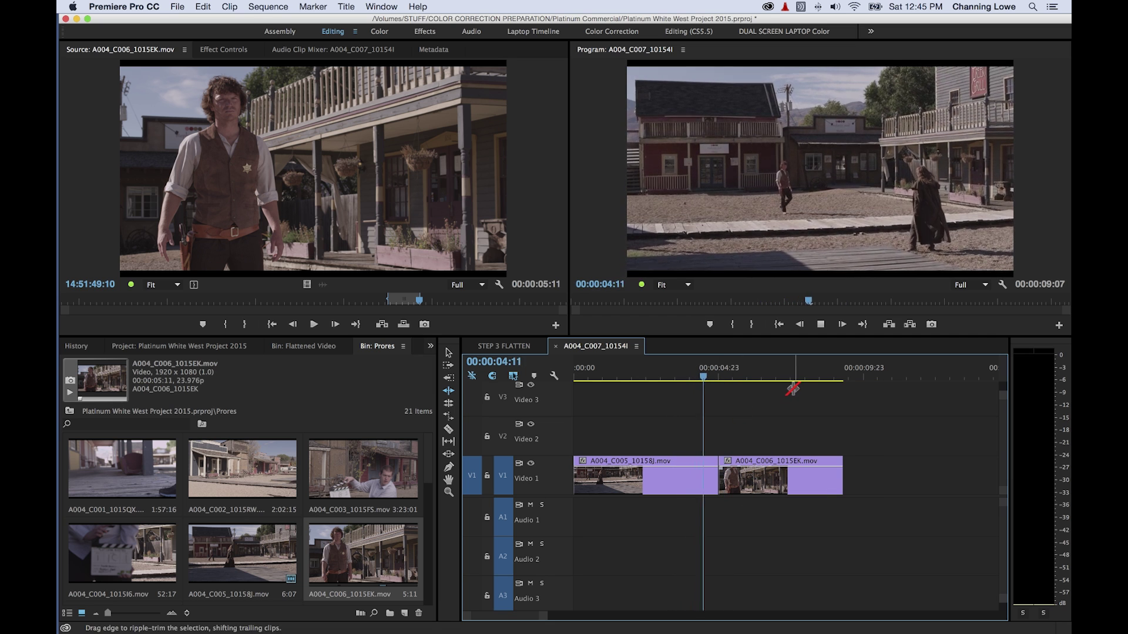
scroll(677, 411, up, 1)
key(space)
scroll(778, 445, down, 1)
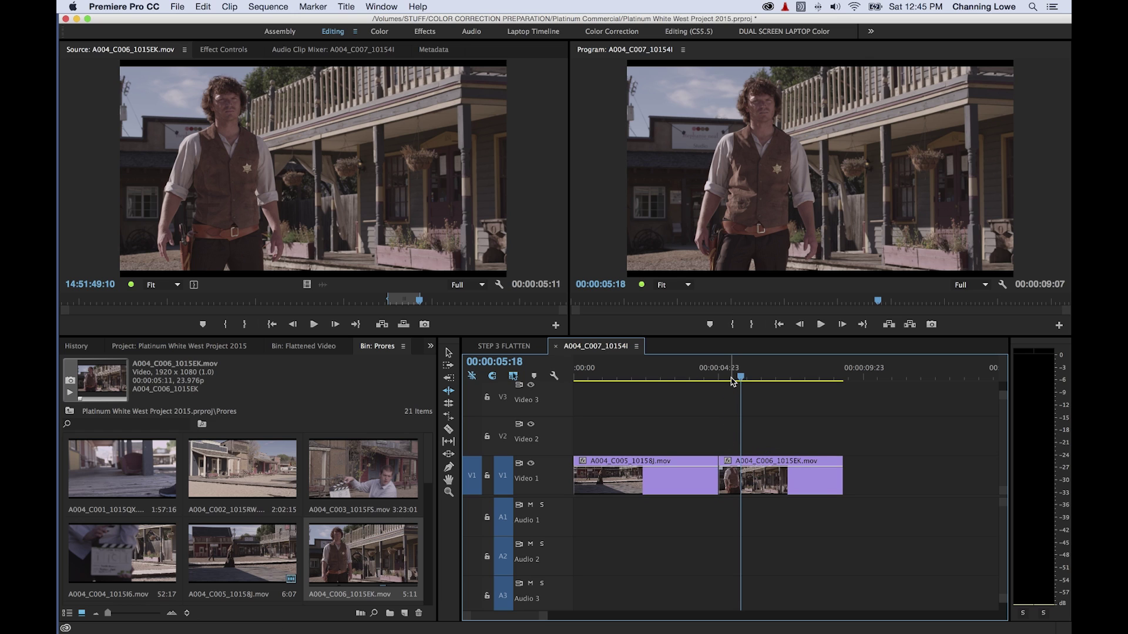
drag(732, 380, 702, 377)
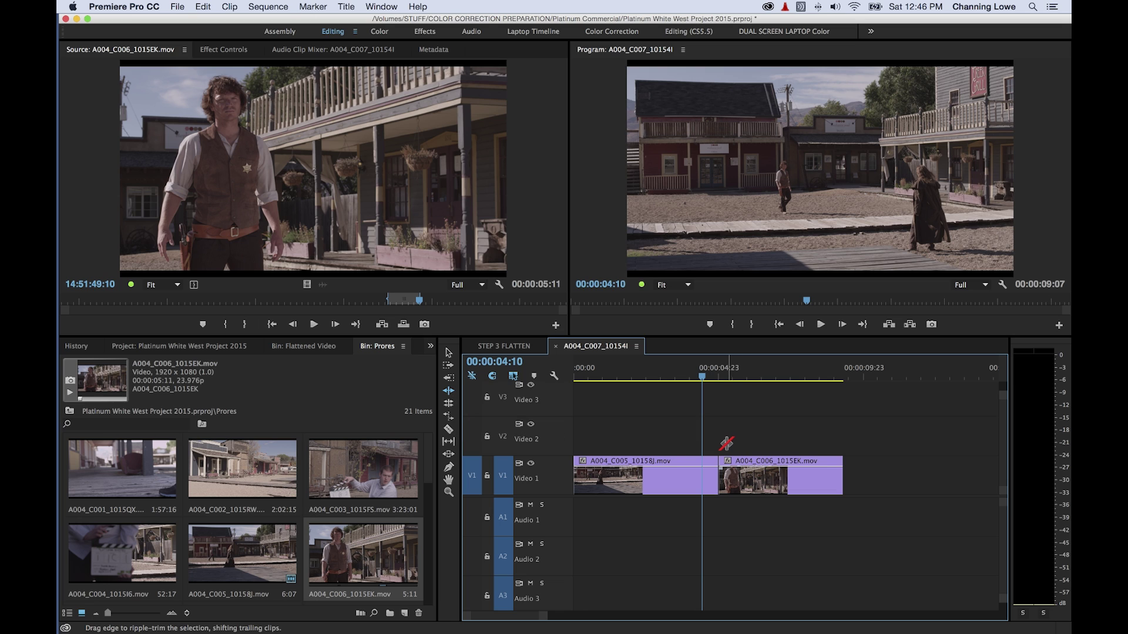
key(n)
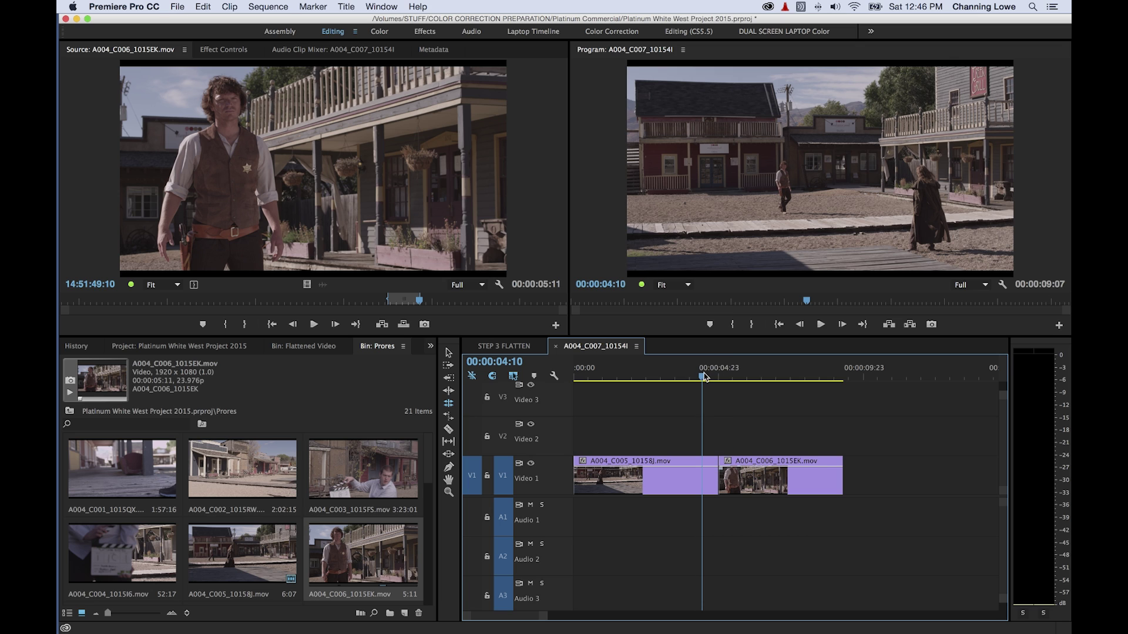
drag(702, 376, 671, 376)
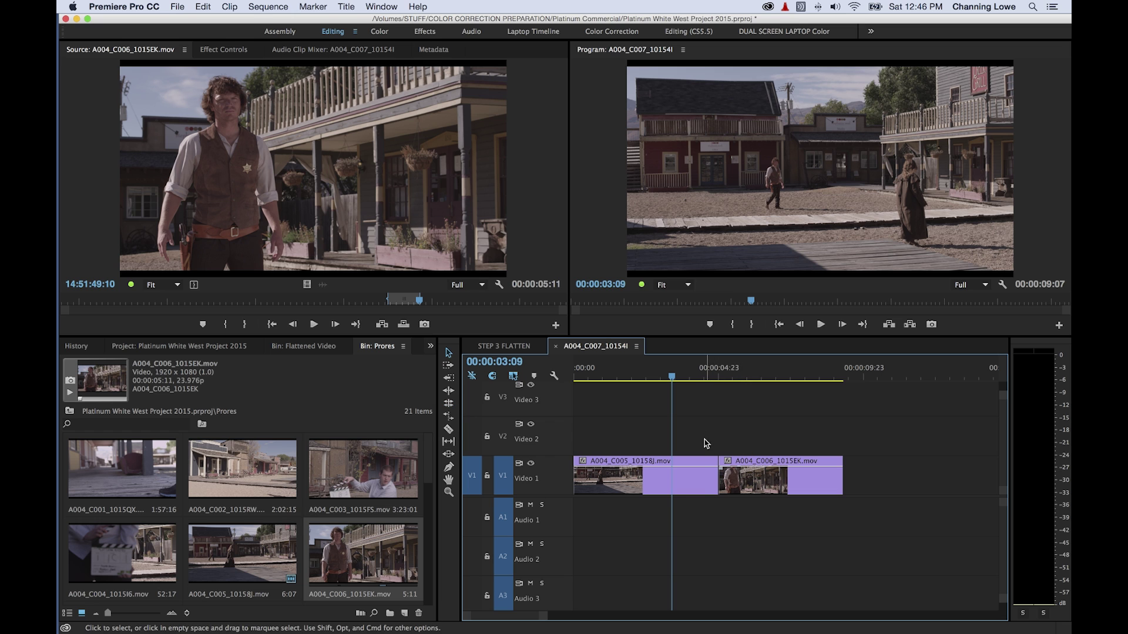
drag(714, 479, 761, 475)
drag(683, 474, 761, 475)
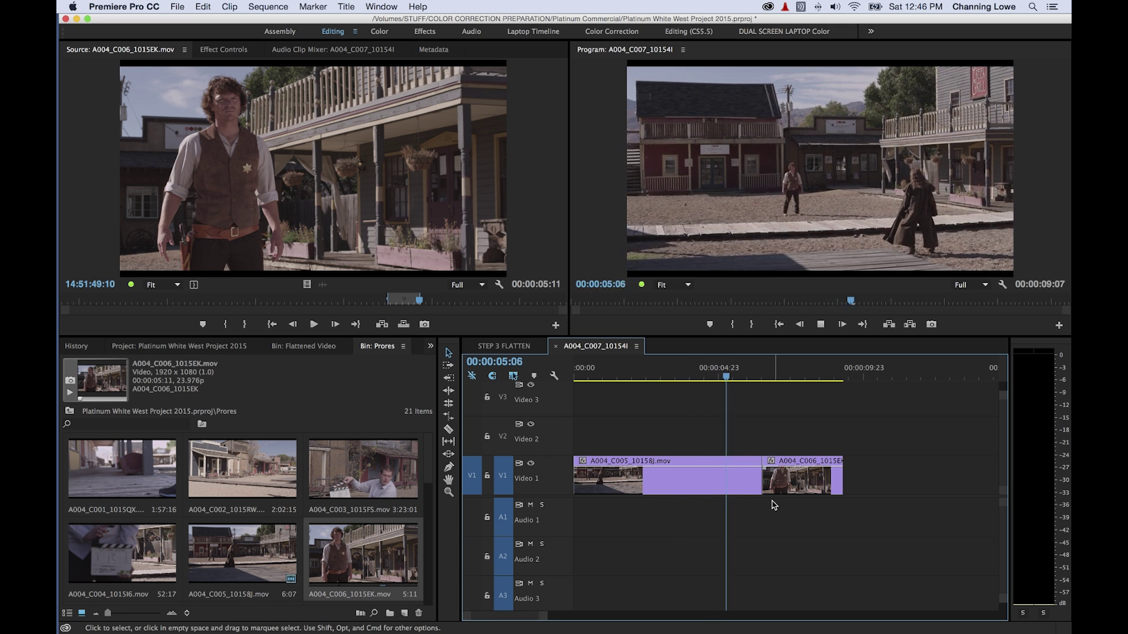
key(space)
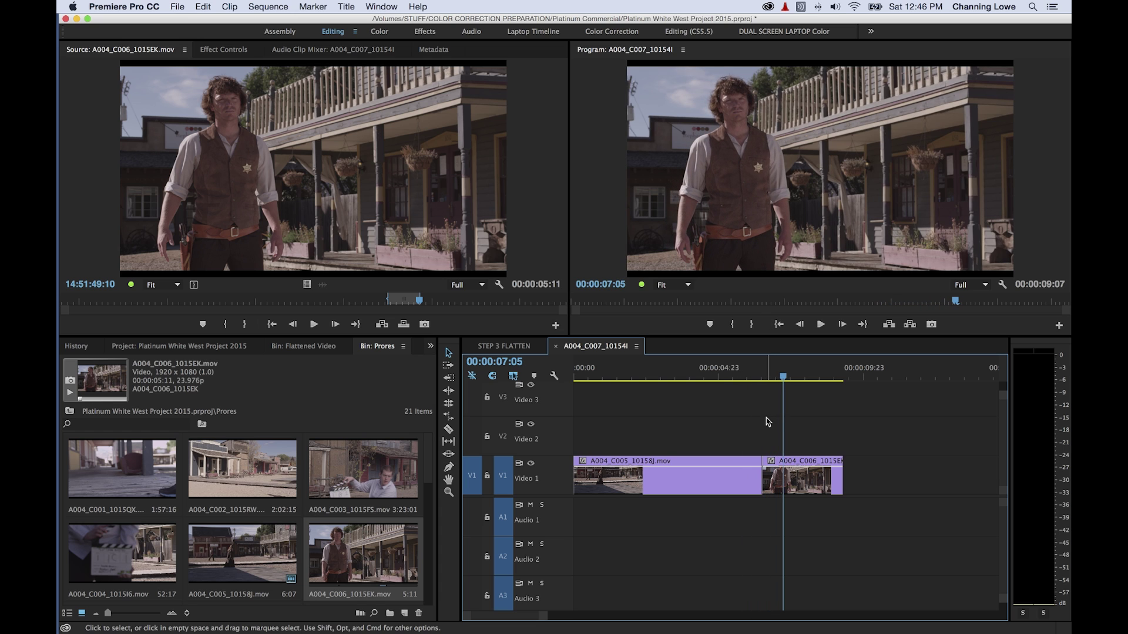
key(super+z)
key(super+z)
key(super+z)
key(super+z)
key(super+z)
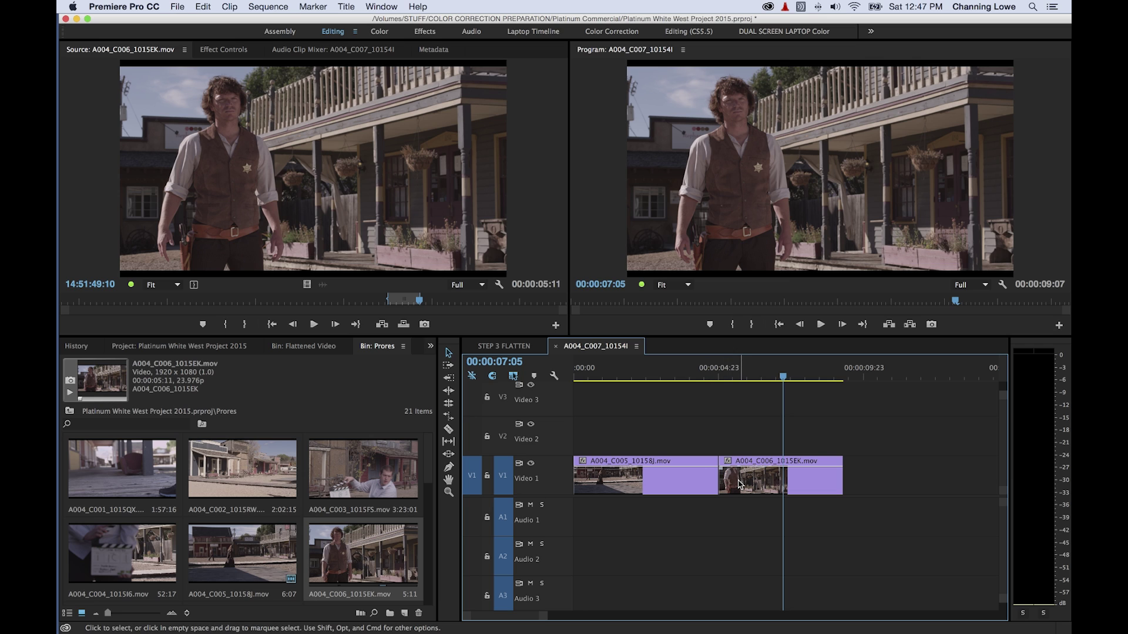
key(n)
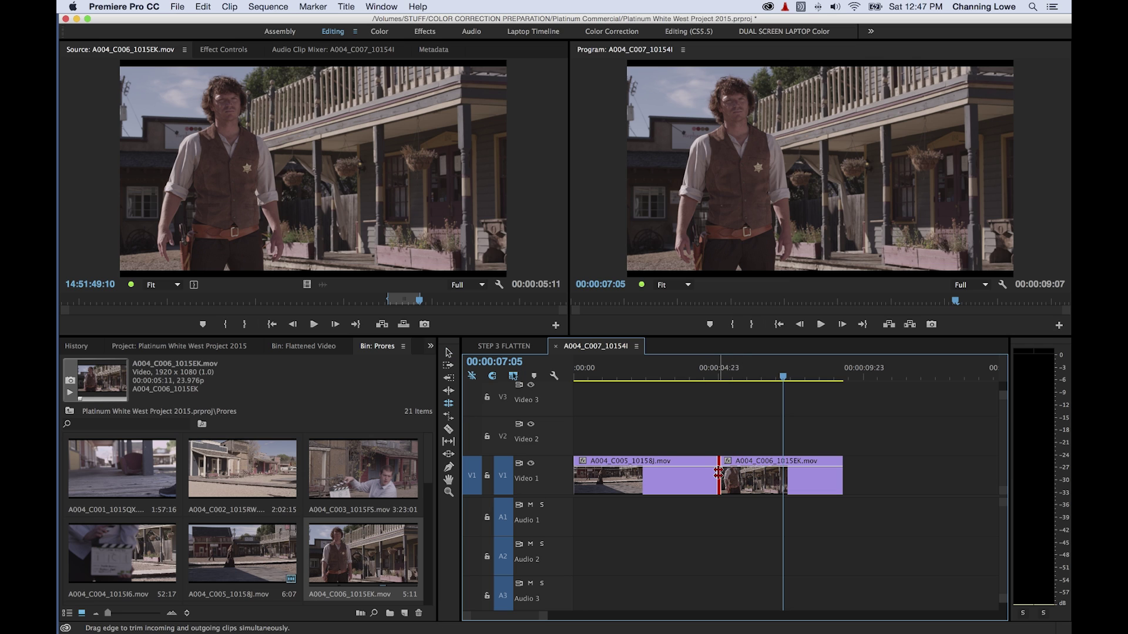
Roll the A004_C005/A004_C006 edit point back and forth, settling earlier at 3:17/5:14.
drag(717, 473, 694, 475)
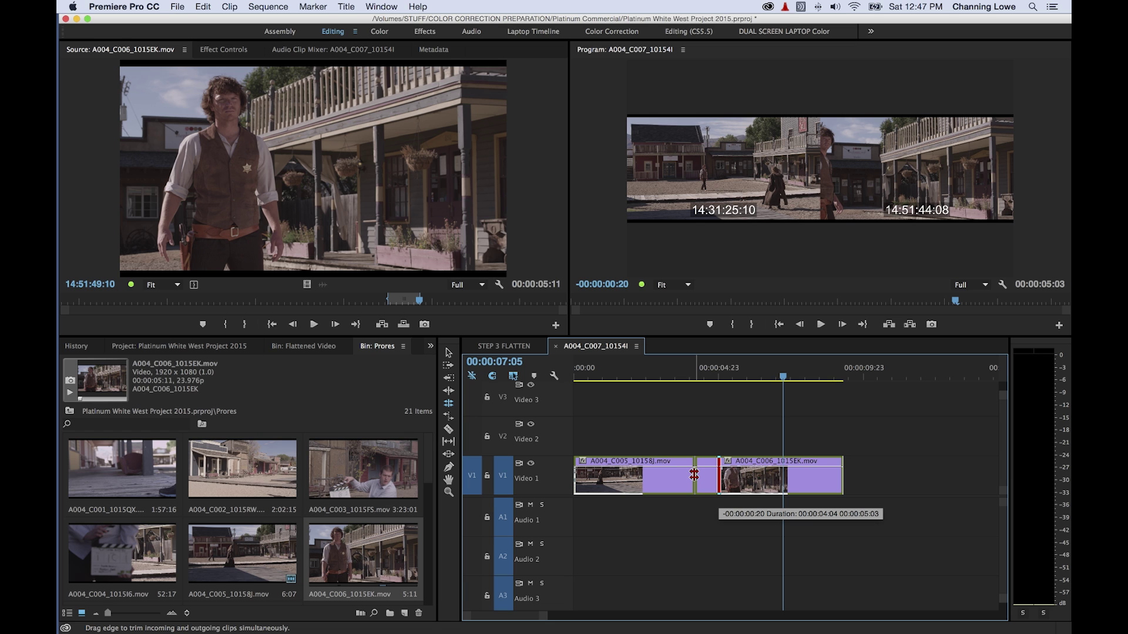
mouse_move(695, 475)
mouse_down()
mouse_move(740, 474)
mouse_move(682, 474)
mouse_move(714, 474)
mouse_up()
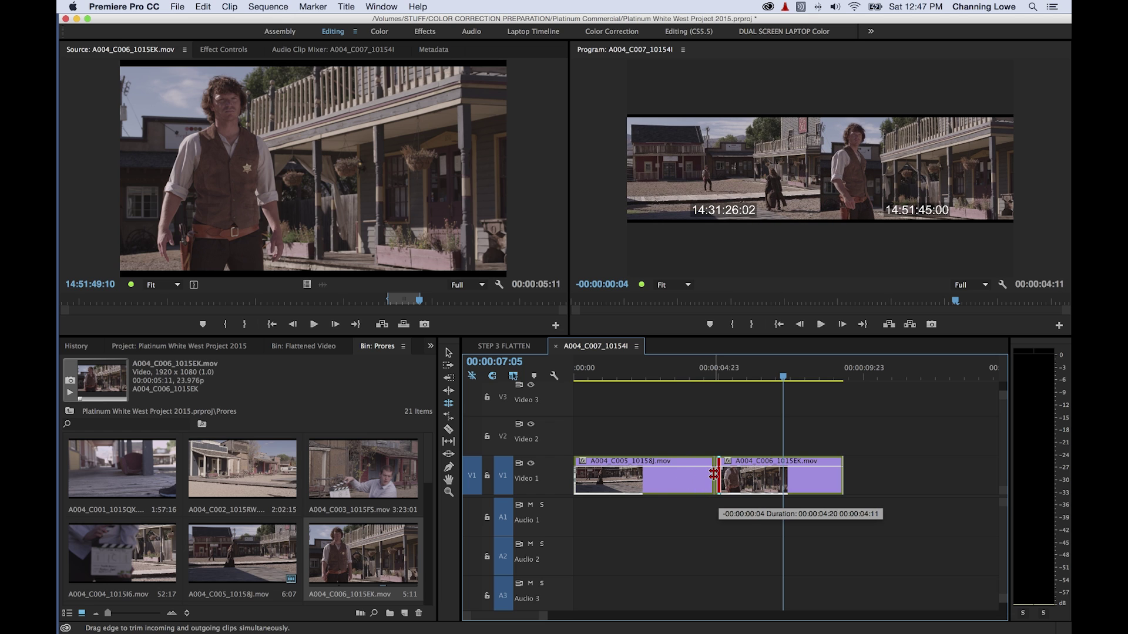
drag(714, 473, 681, 474)
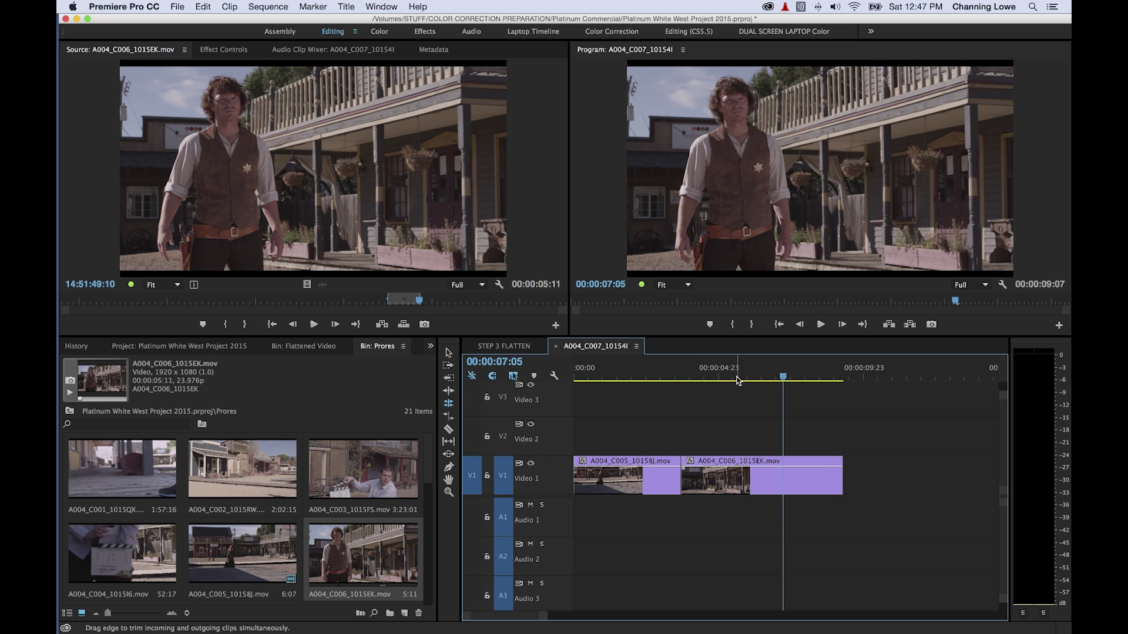
Roll the cut 13 frames later and play back the adjusted edit.
click(682, 376)
key(shift+k)
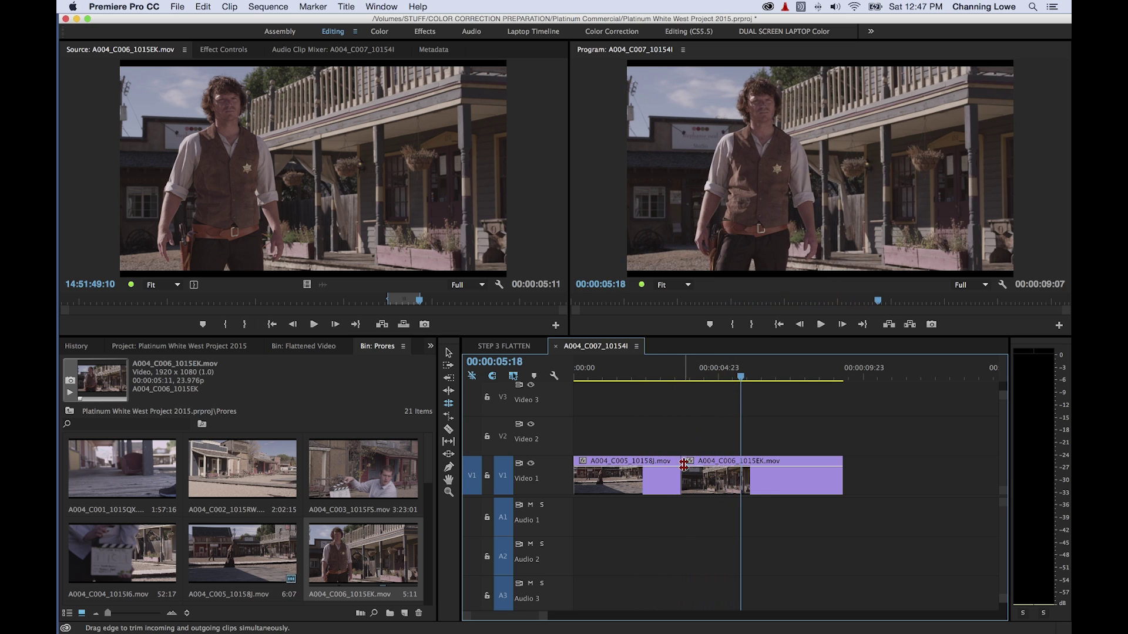
drag(682, 467, 696, 468)
drag(699, 376, 650, 379)
key(space)
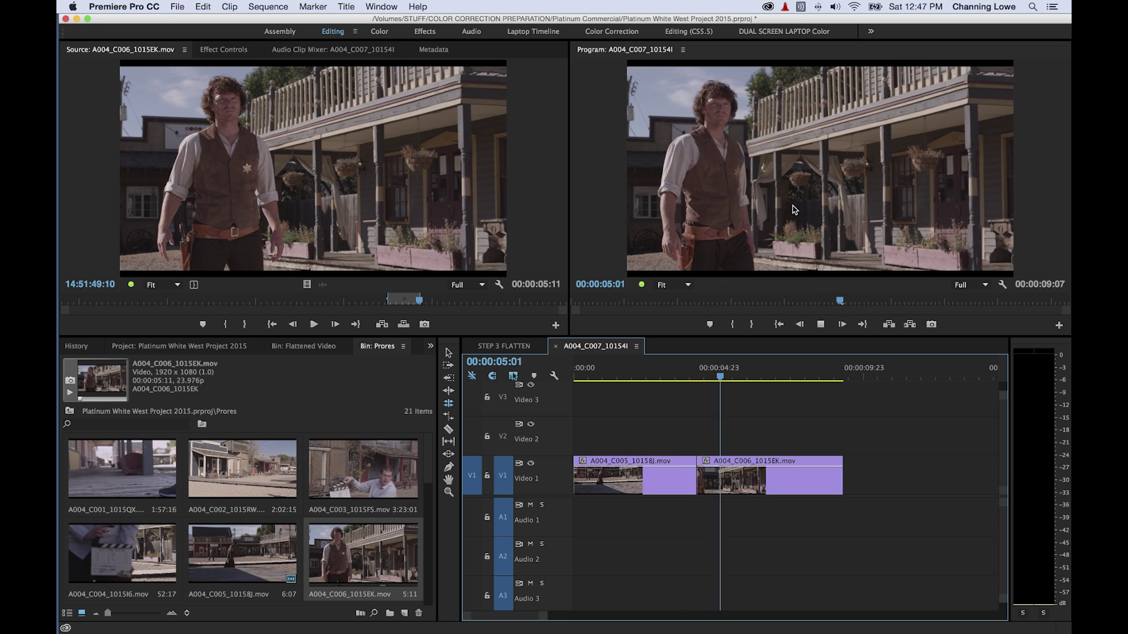
Replay the cut from 3:10 and roll it later again to a 4:18 street shot.
drag(732, 377, 673, 379)
key(space)
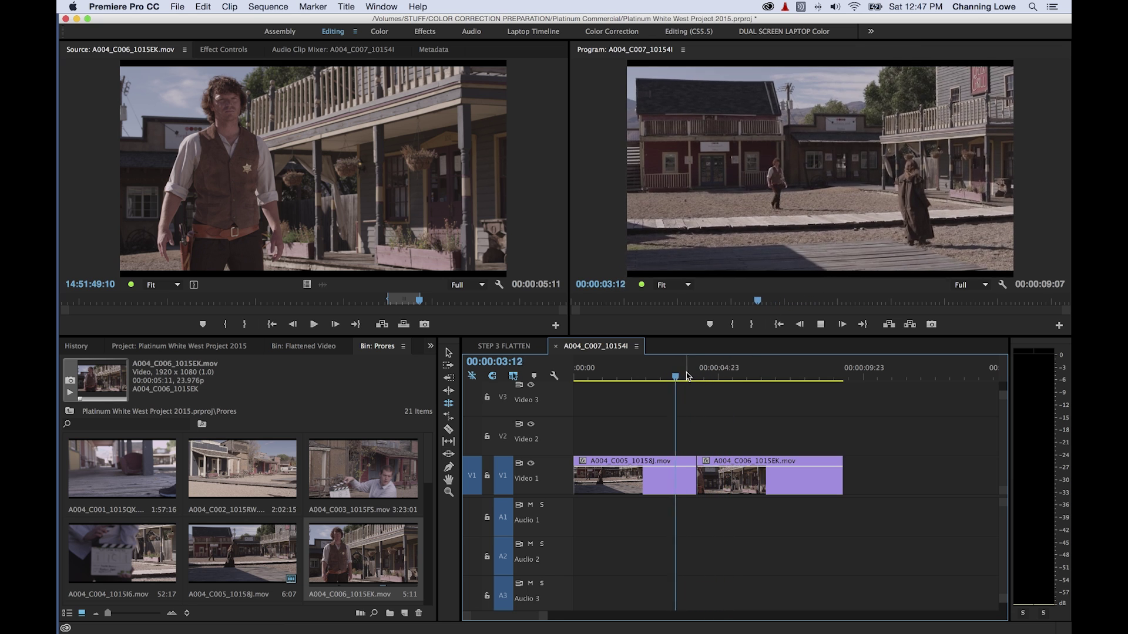
drag(696, 471, 710, 473)
drag(735, 376, 681, 378)
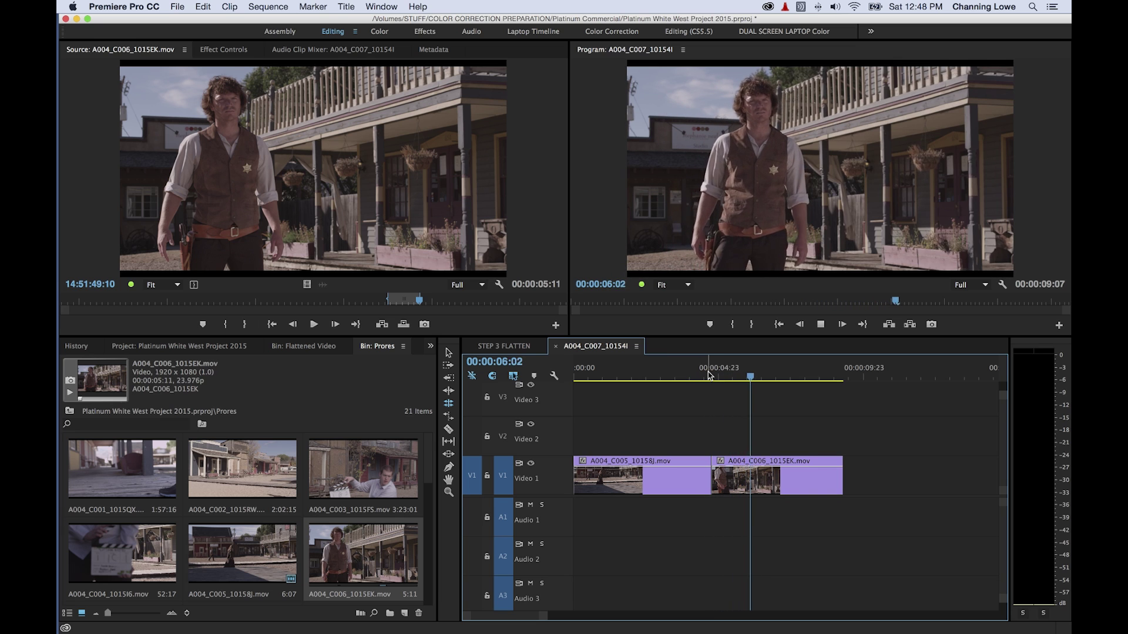
key(space)
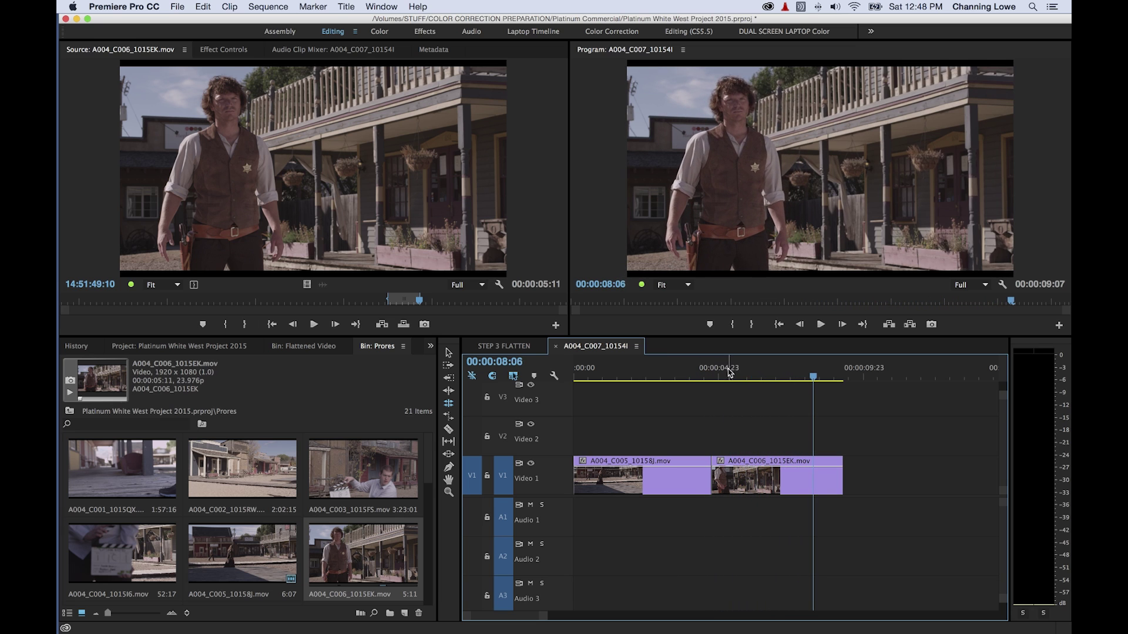
Roll the cut one frame earlier with the Rolling Edit tool, giving a 4:17/4:14 split.
click(448, 390)
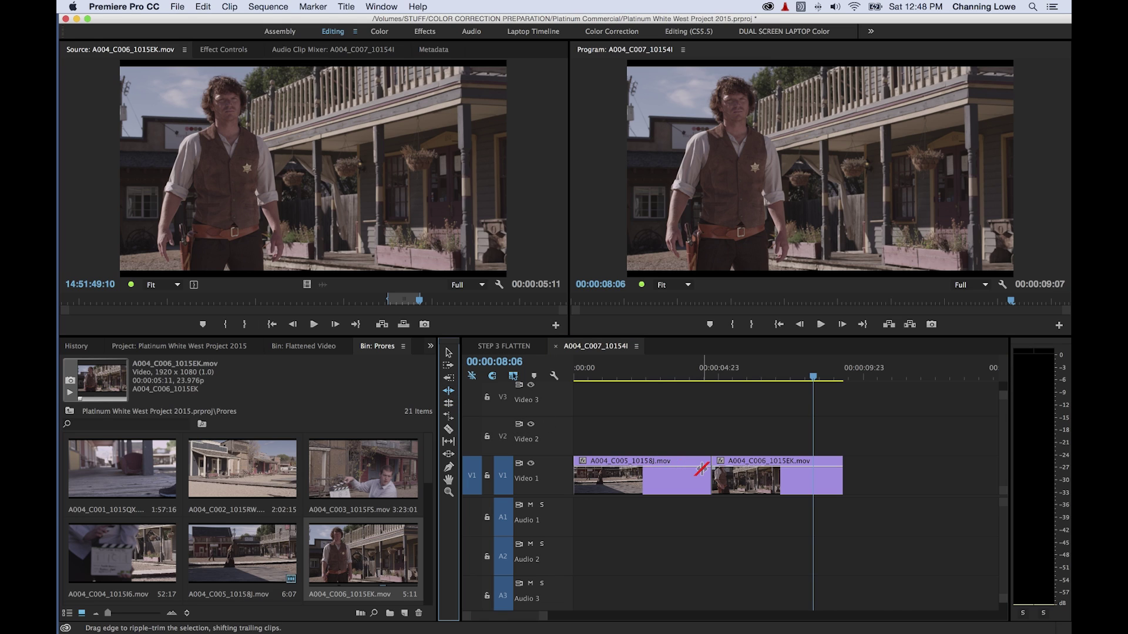
key(n)
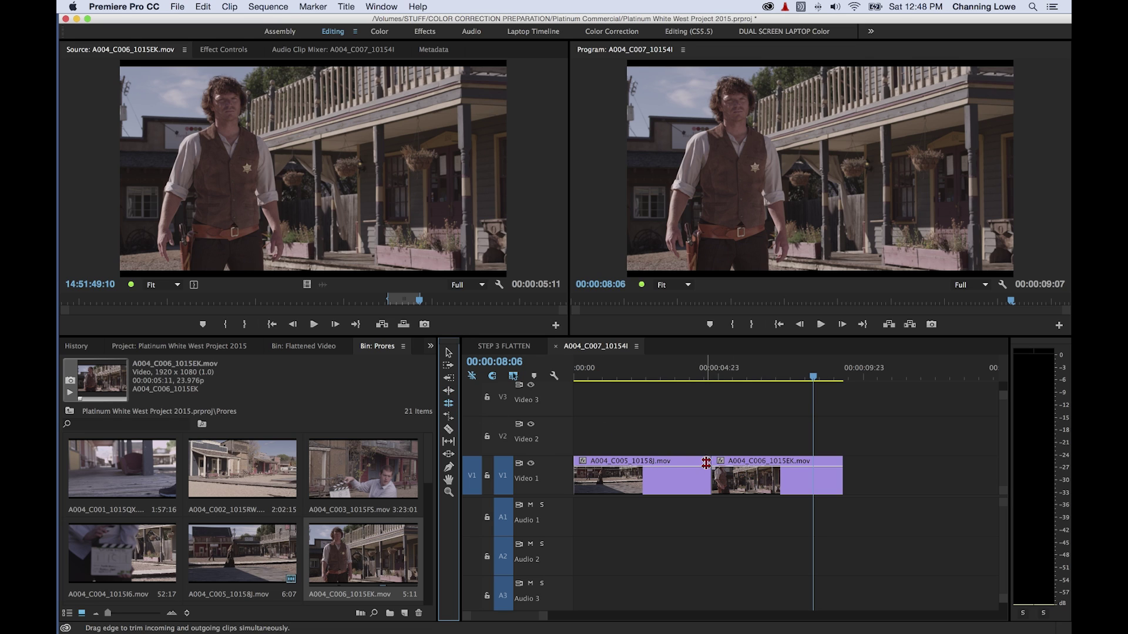
mouse_move(710, 464)
mouse_down()
mouse_move(678, 464)
mouse_move(737, 467)
mouse_move(708, 471)
mouse_up()
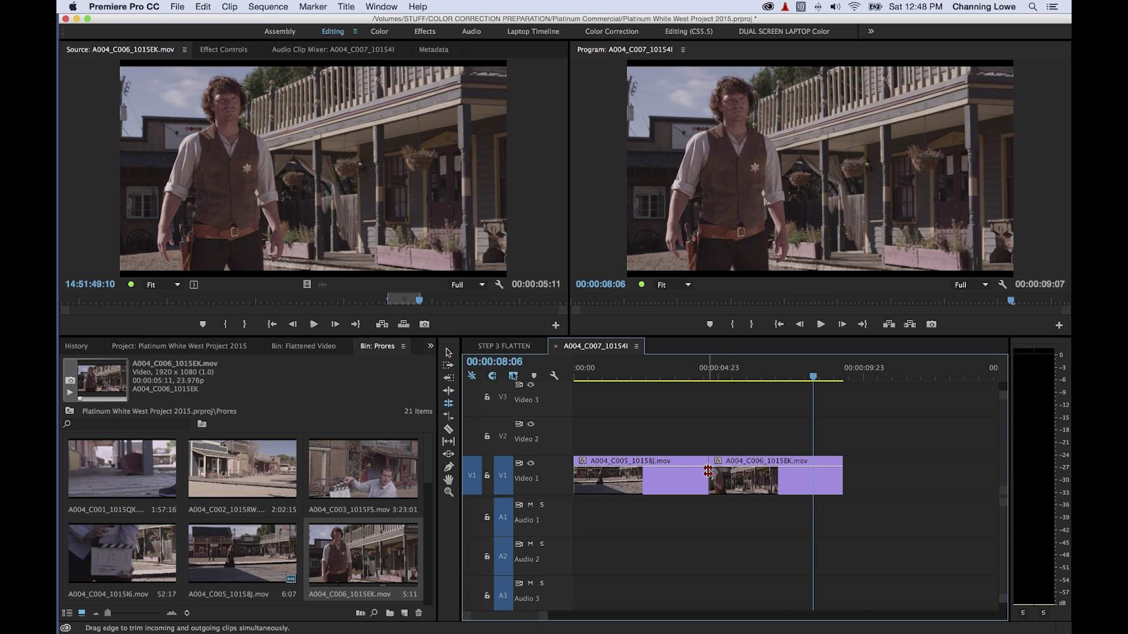